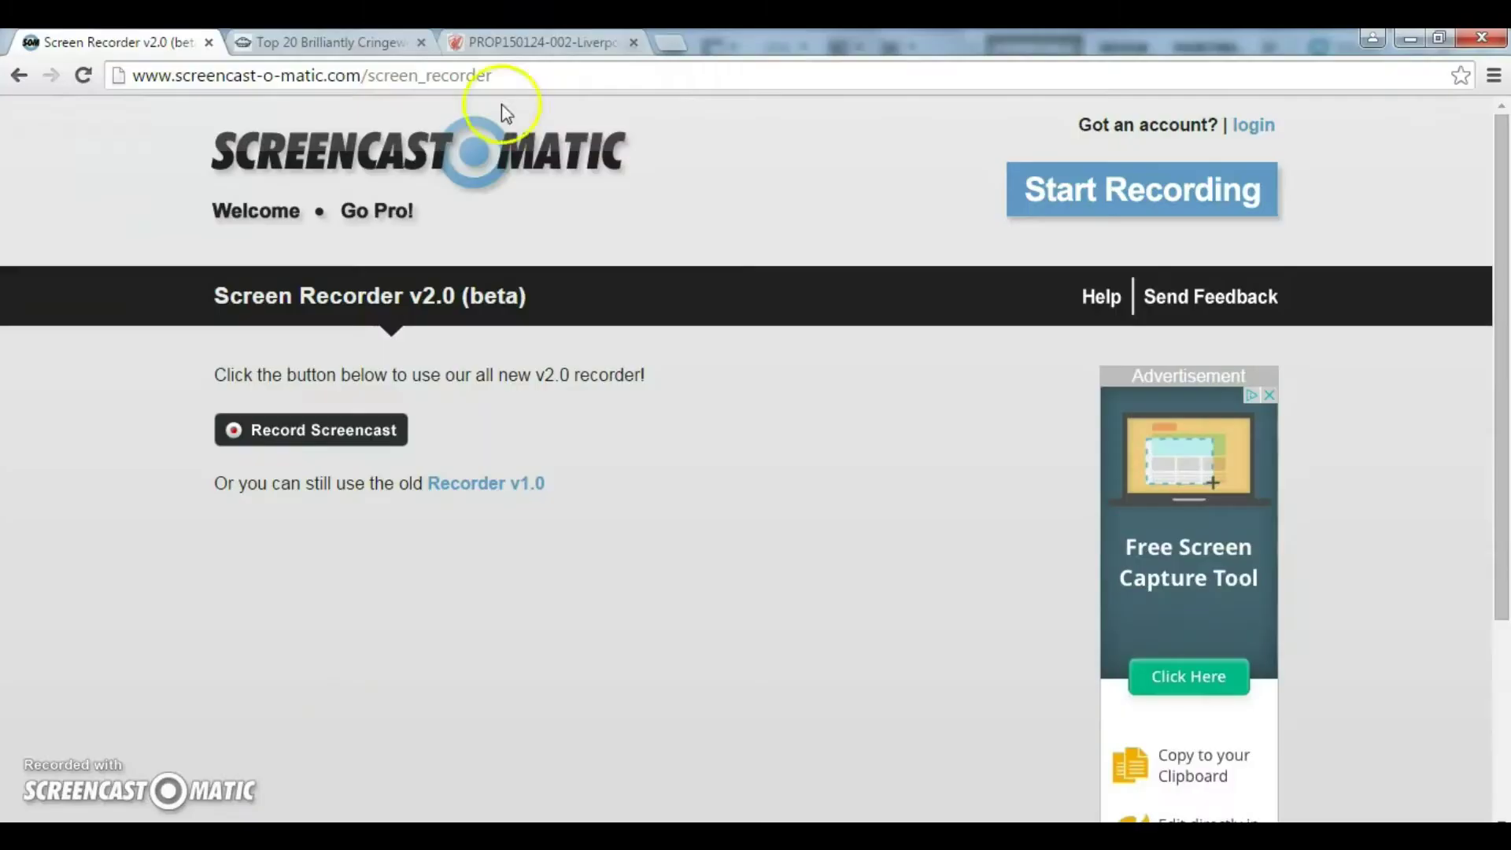
- Paste the copied profile photo into the blank canvas as Layer 1
left_click(536, 41)
left_click_drag(559, 418, 616, 437)
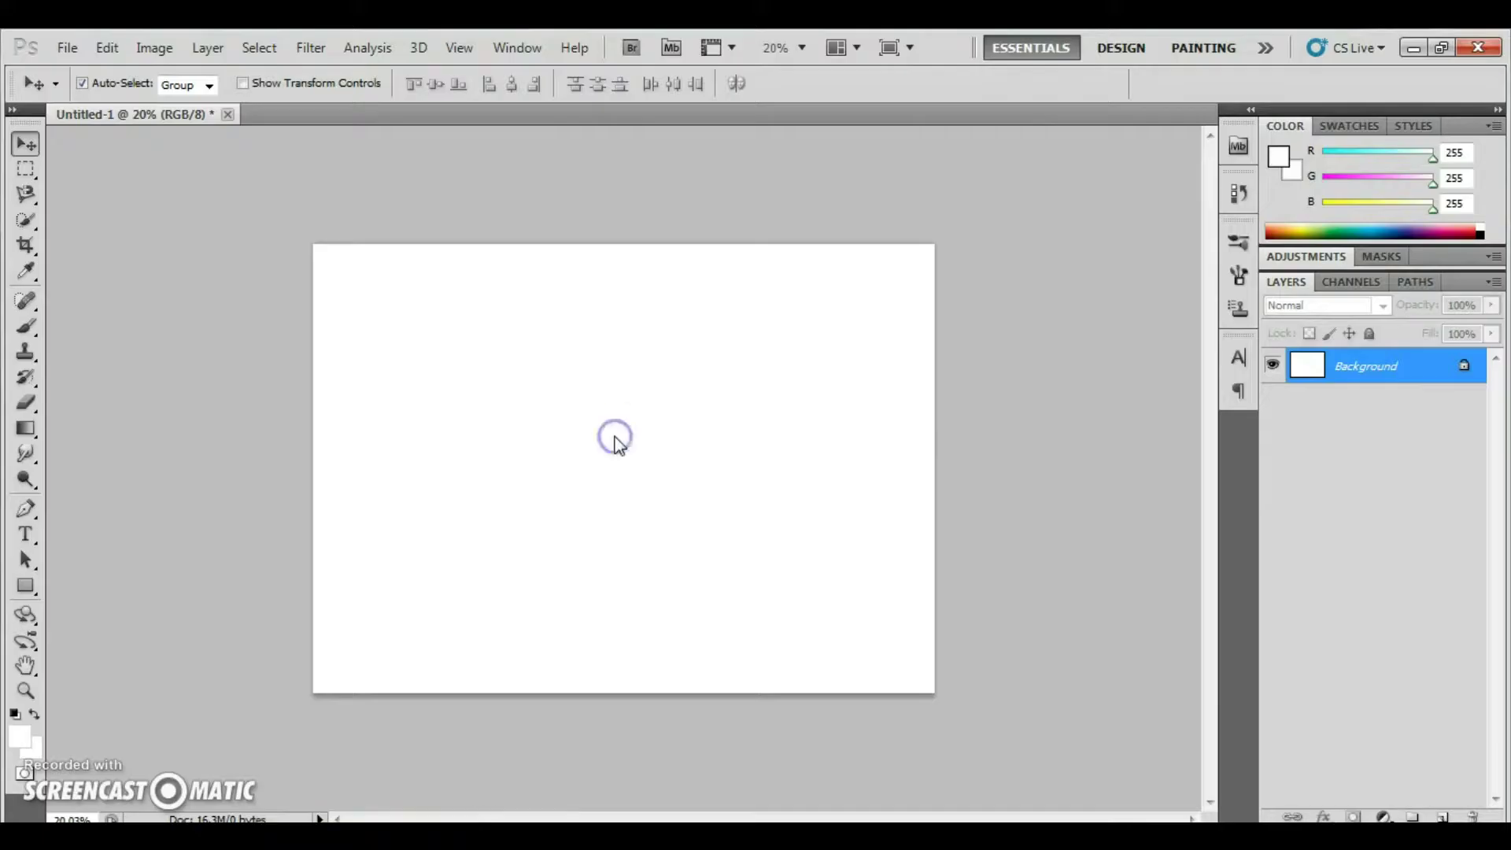
left_click(107, 47)
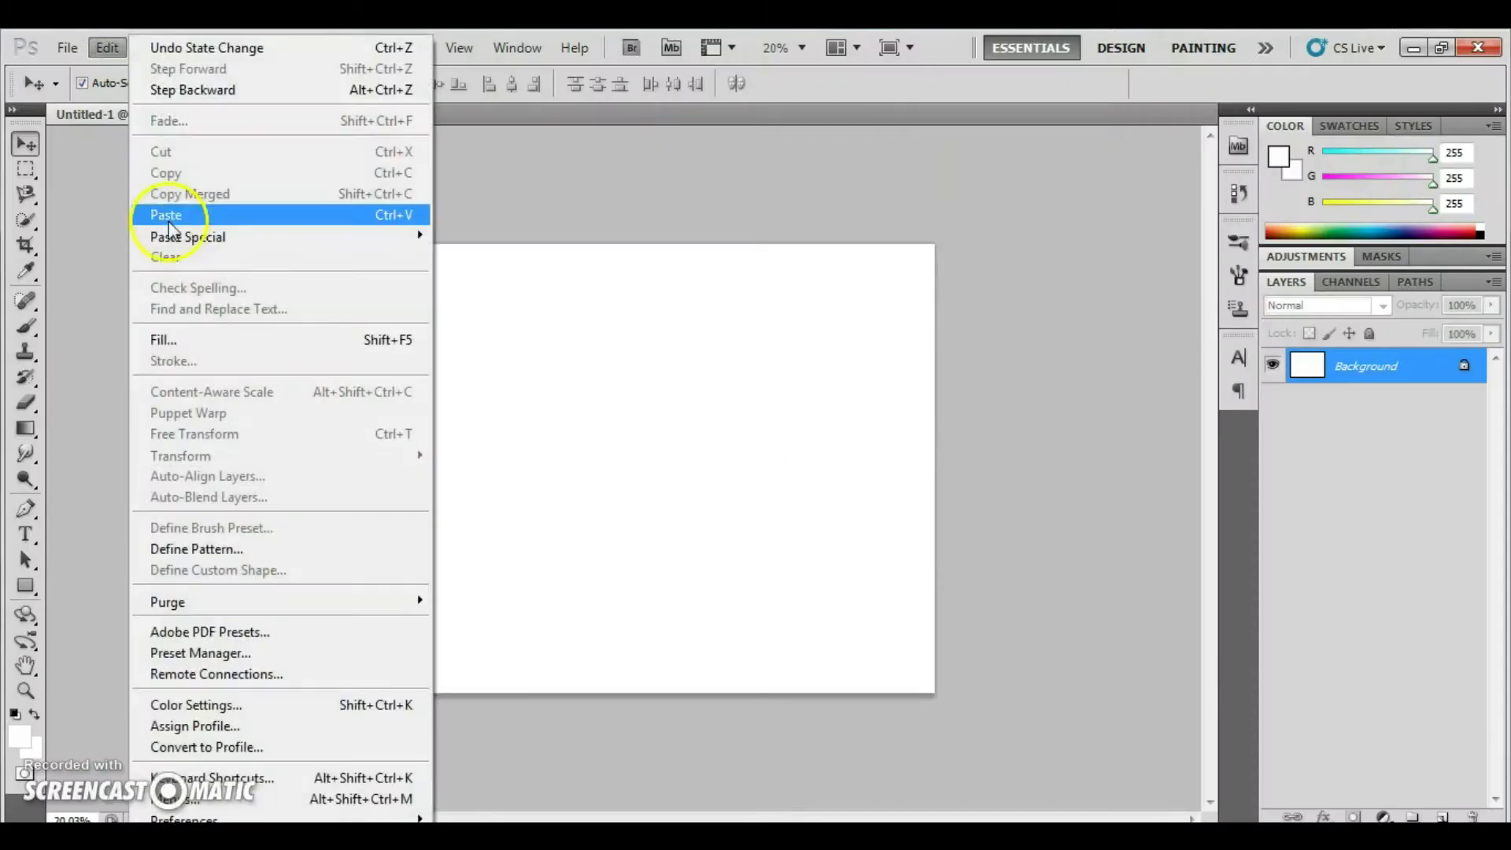
left_click(169, 219)
- Scale the photo up to fill the canvas and zoom in on the face
key("ctrl+t")
mouse_move(535, 455)
left_mouse_down()
mouse_move(361, 270)
mouse_move(1027, 720)
mouse_move(935, 692)
left_mouse_up()
key("Return")
key("z")
left_click(523, 698)
key("p")
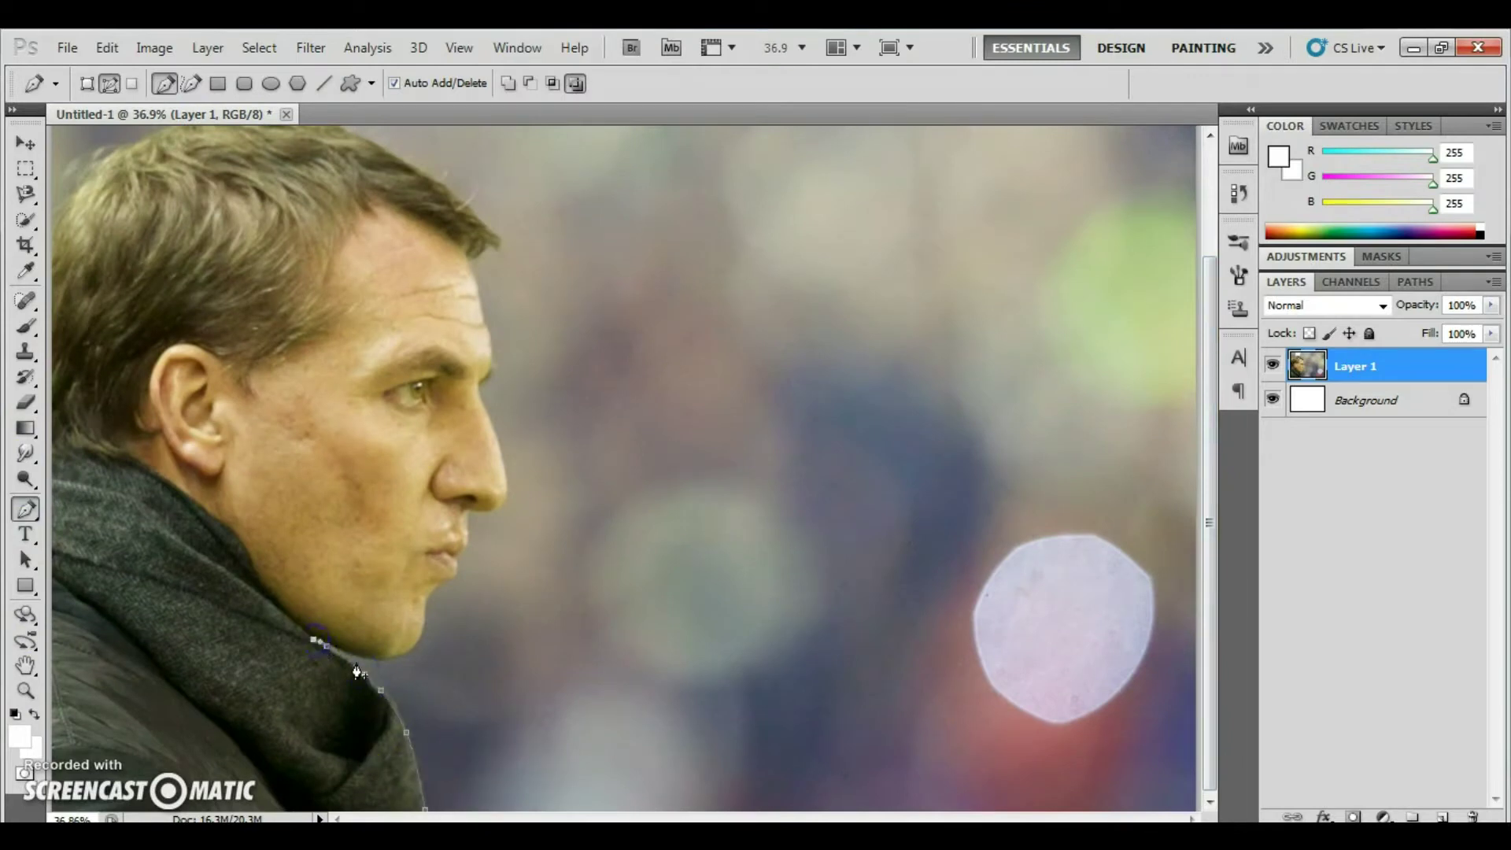
- Trace the man's head-and-shoulders profile with a pen path
key("z")
left_click(420, 488)
key("p")
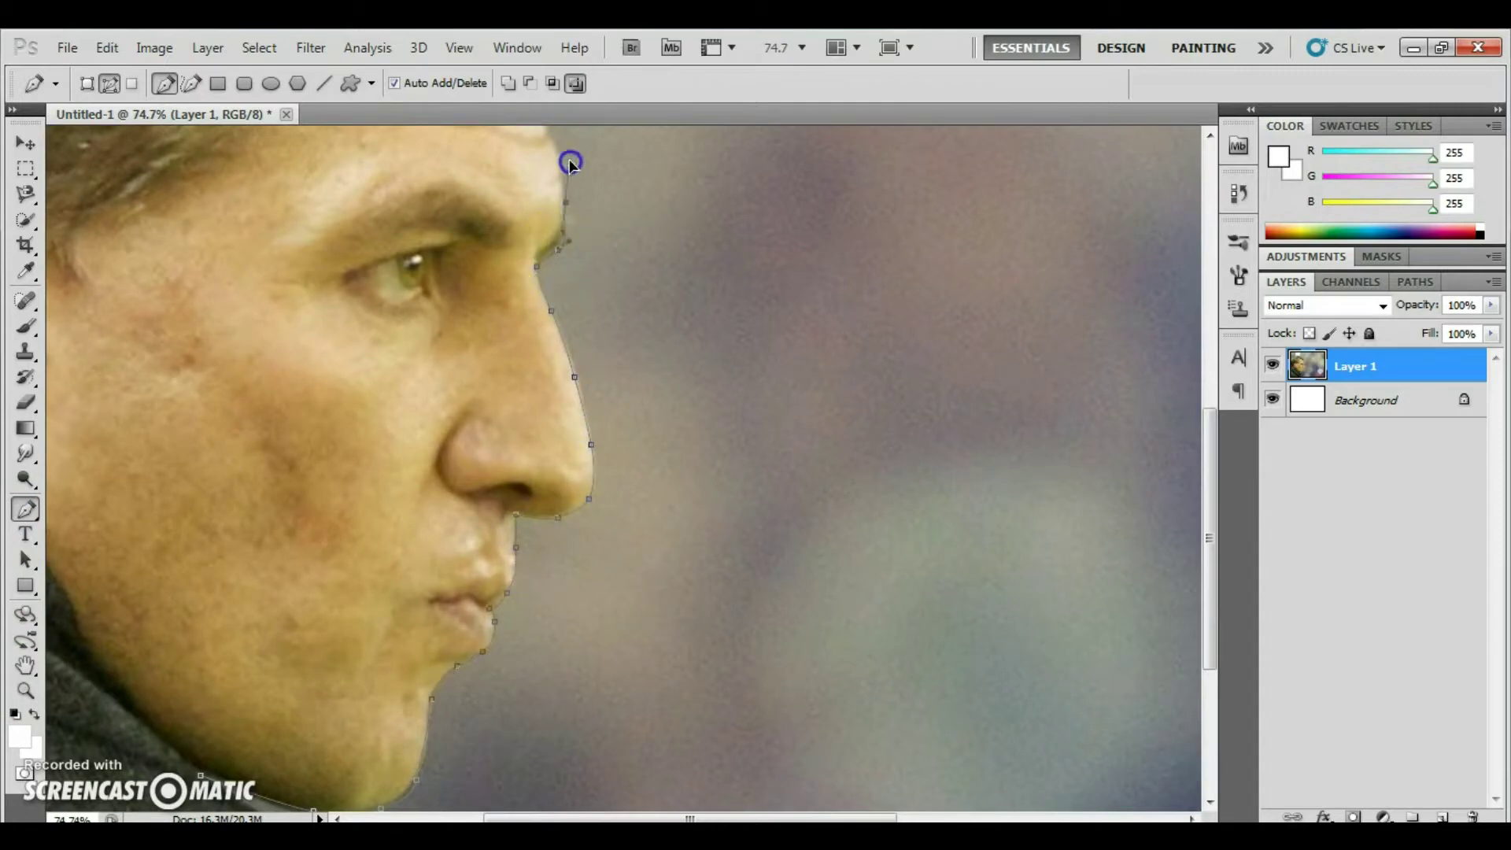
scroll(559, 150, "up", 2)
left_click_drag(1210, 445, 1209, 287)
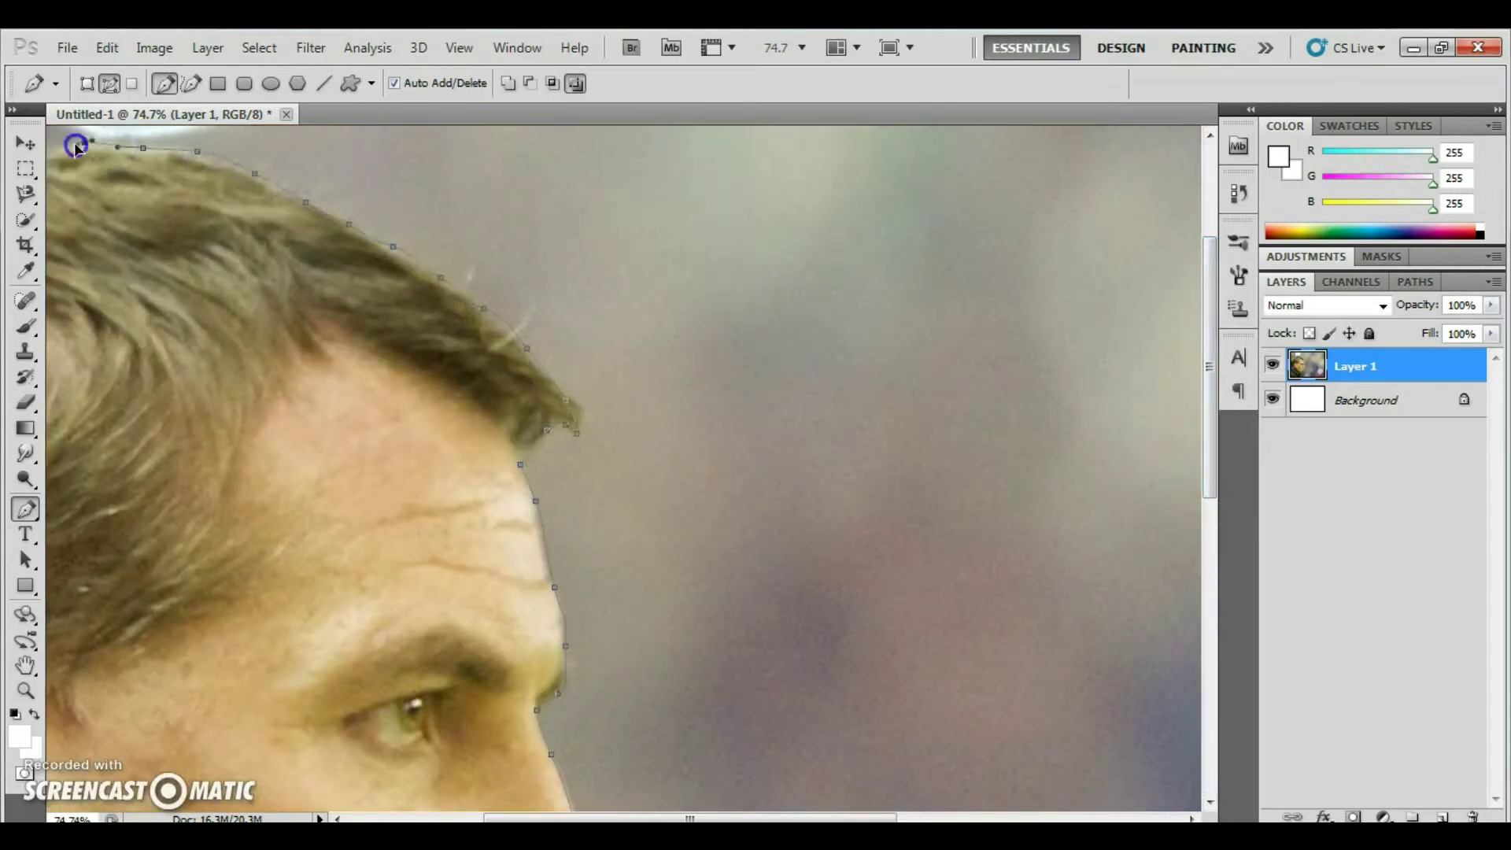
left_click_drag(775, 819, 641, 819)
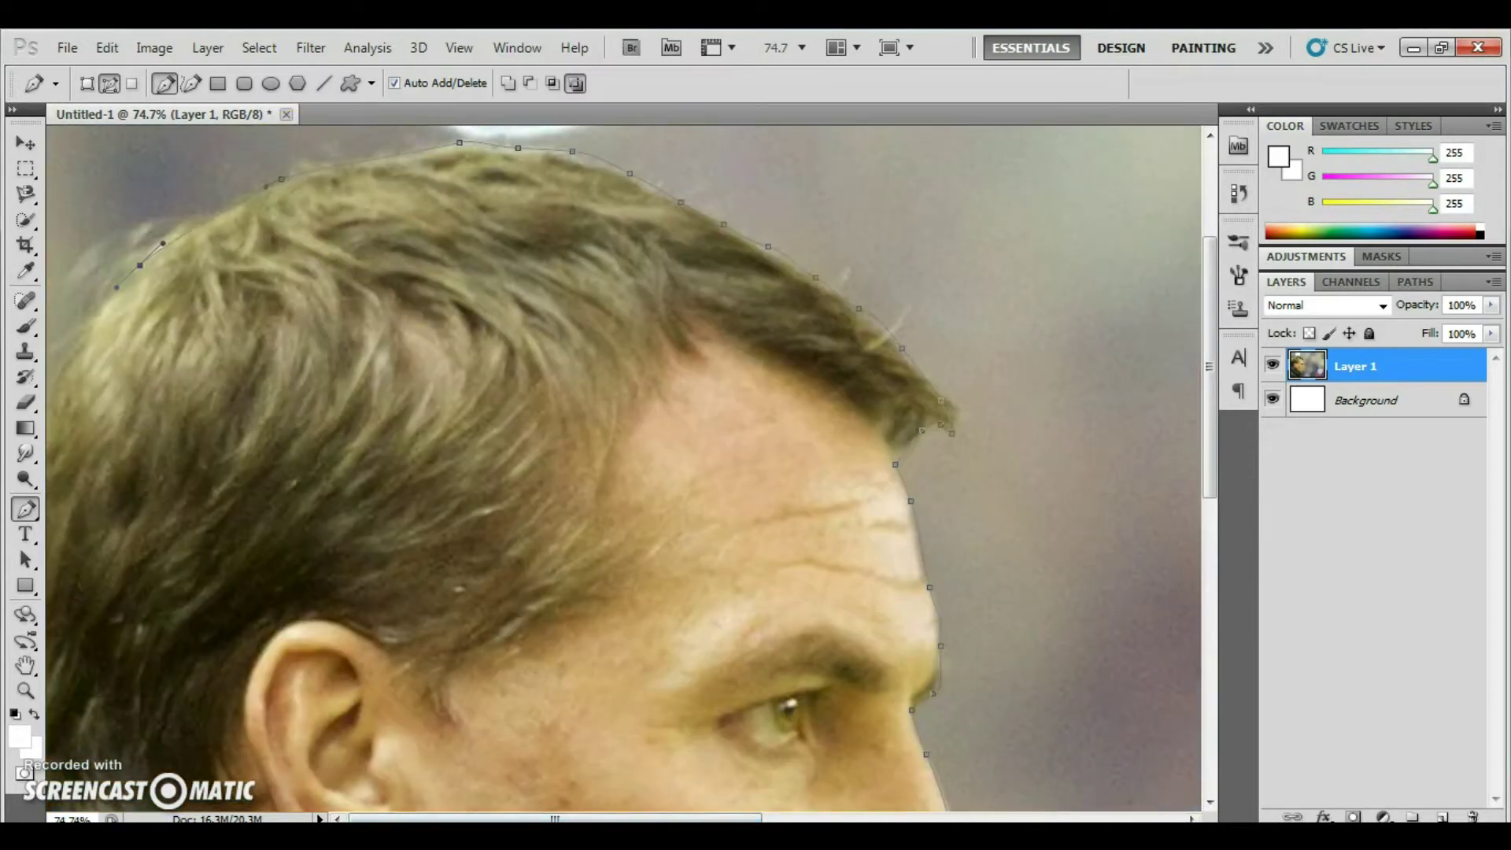
left_click_drag(61, 346, 16, 675)
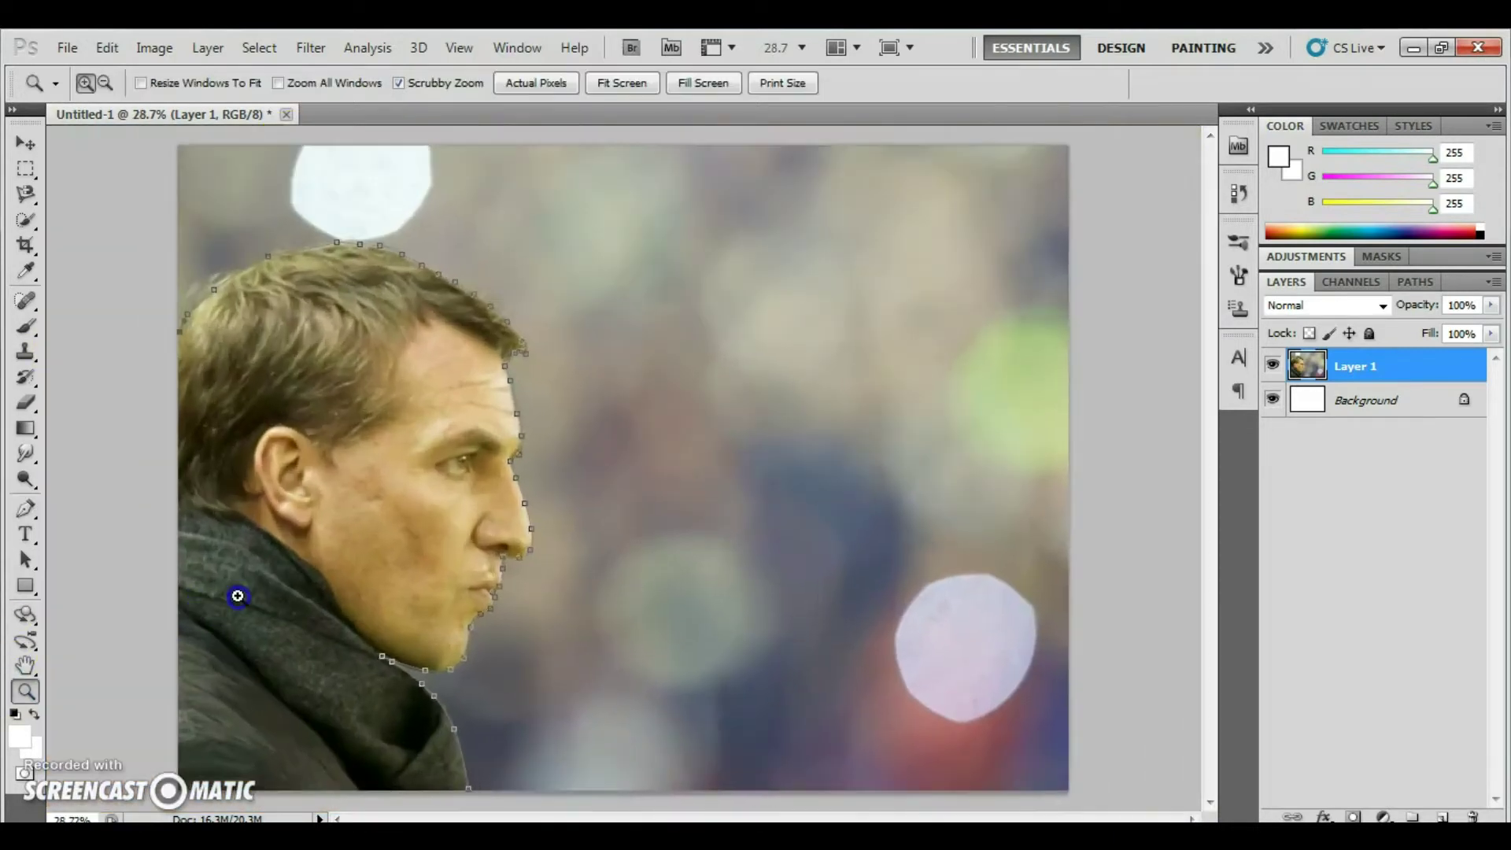
- Turn the path into a selection, invert it and delete the background
right_click(253, 653)
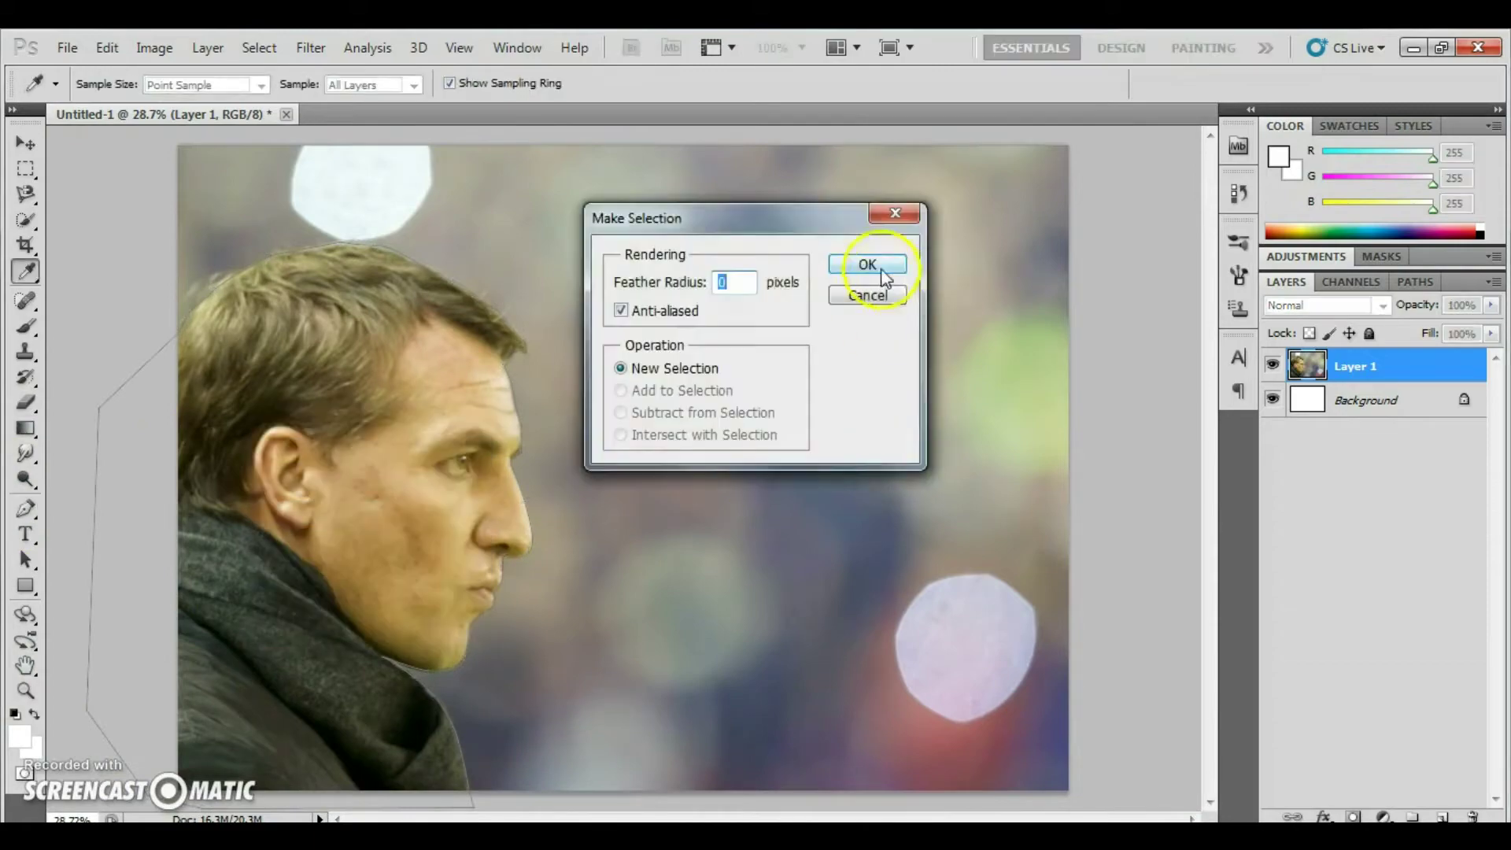
left_click(870, 271)
left_click(259, 47)
left_click(299, 134)
key("Delete")
left_click(259, 48)
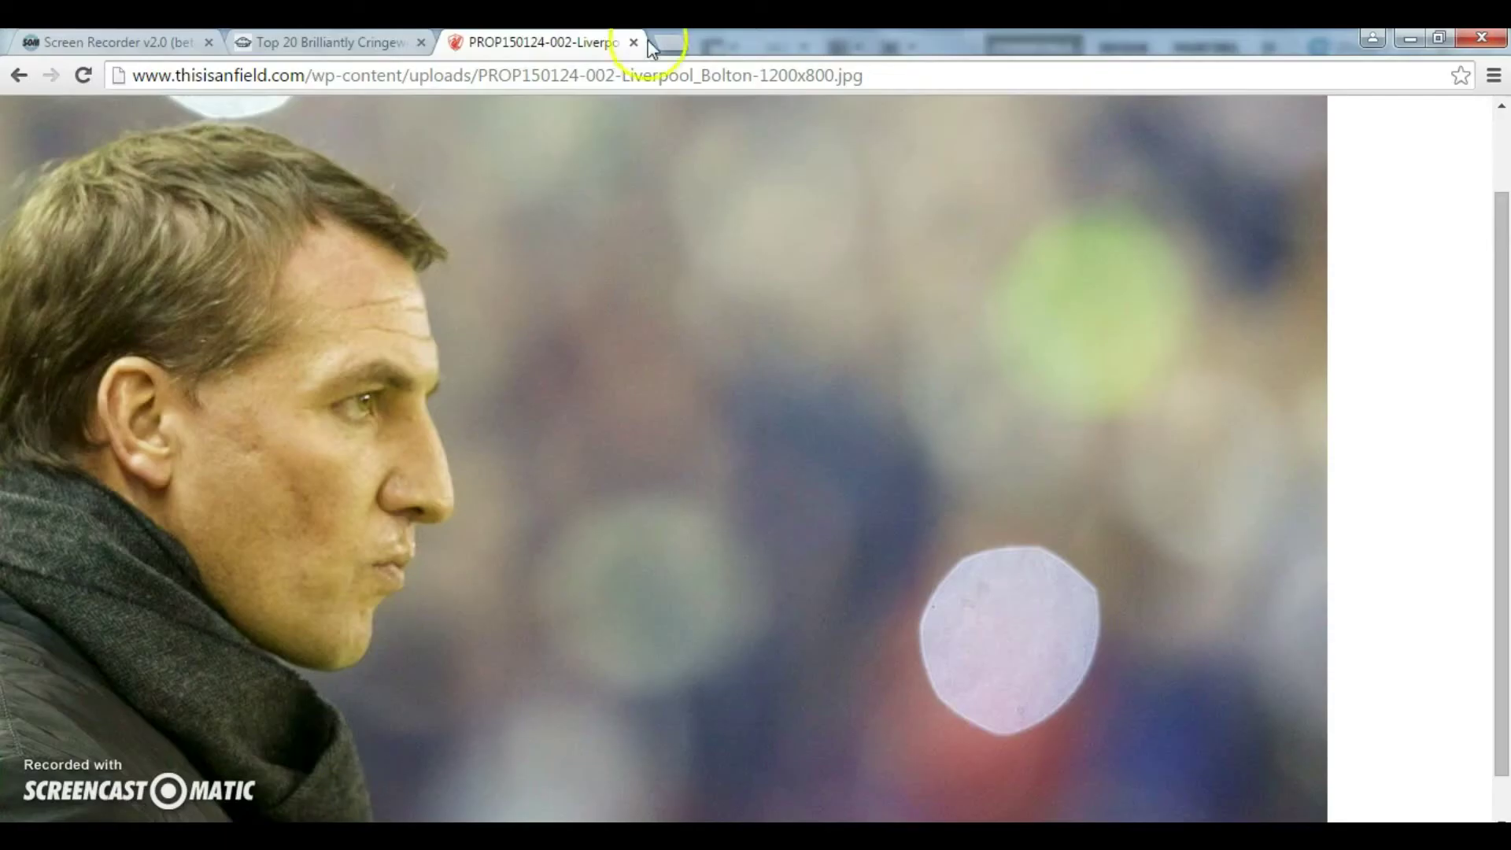
left_click(653, 47)
- Search Google Images for 'red wallpaper grunge' and preview a dark red result
type("red wallpa")
key("Return")
type("grunge")
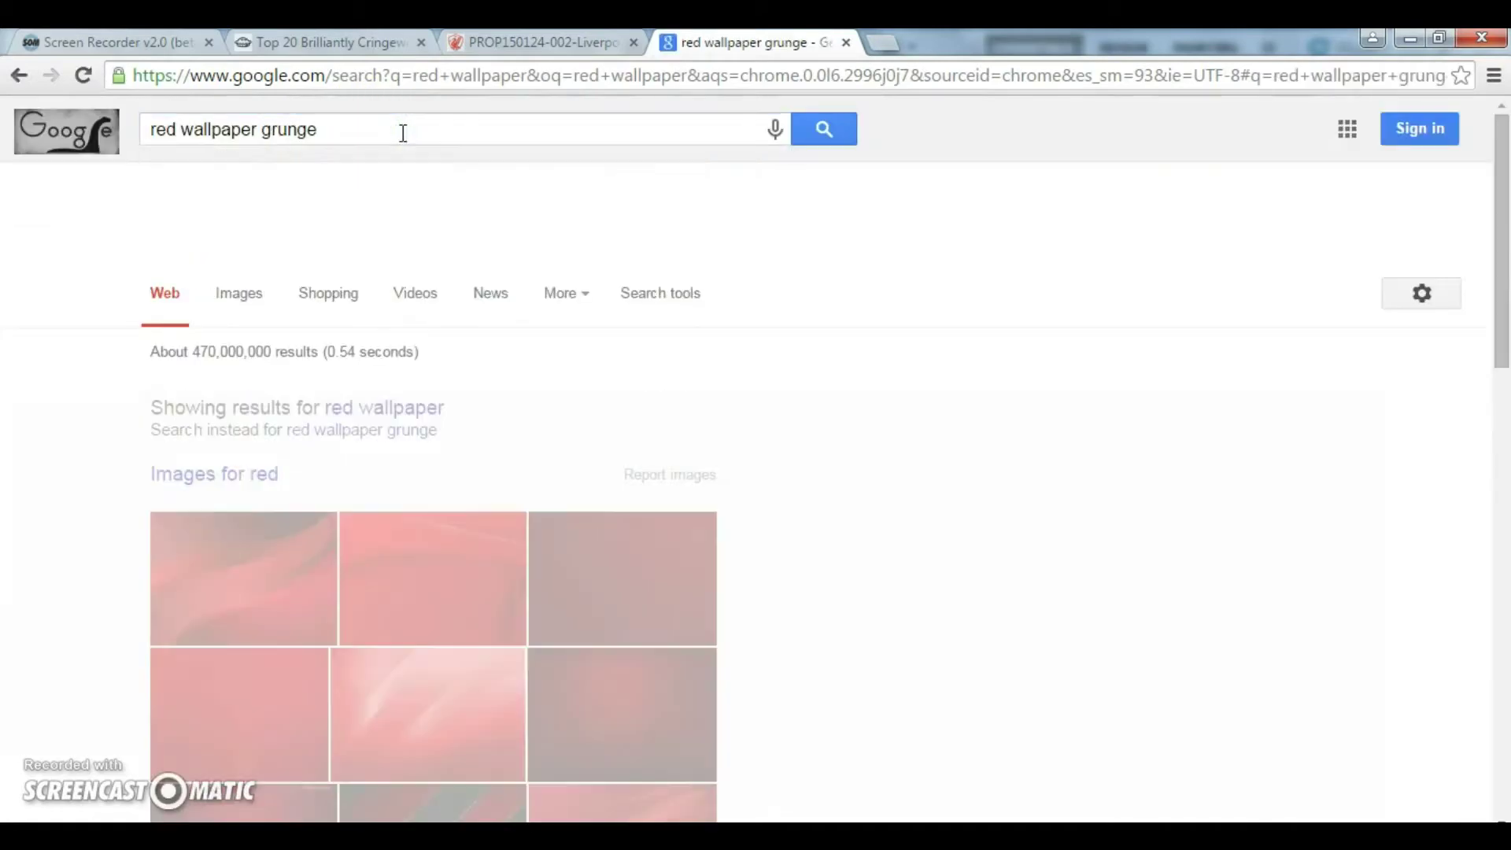
left_click(239, 193)
left_click(1312, 307)
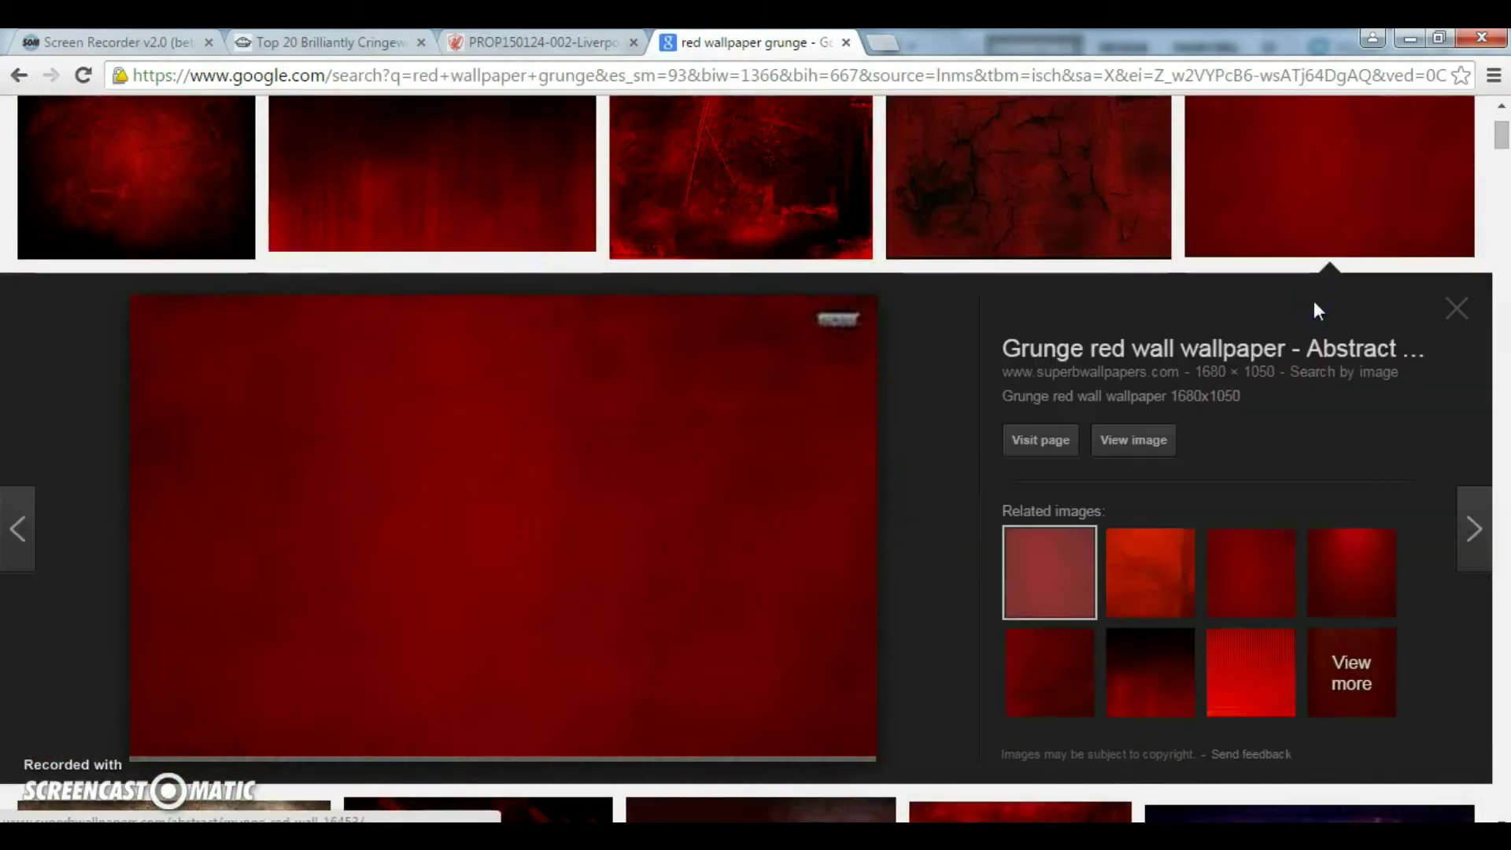
- Open the Grunge red wall wallpaper page and copy the wallpaper image
left_click(1029, 658)
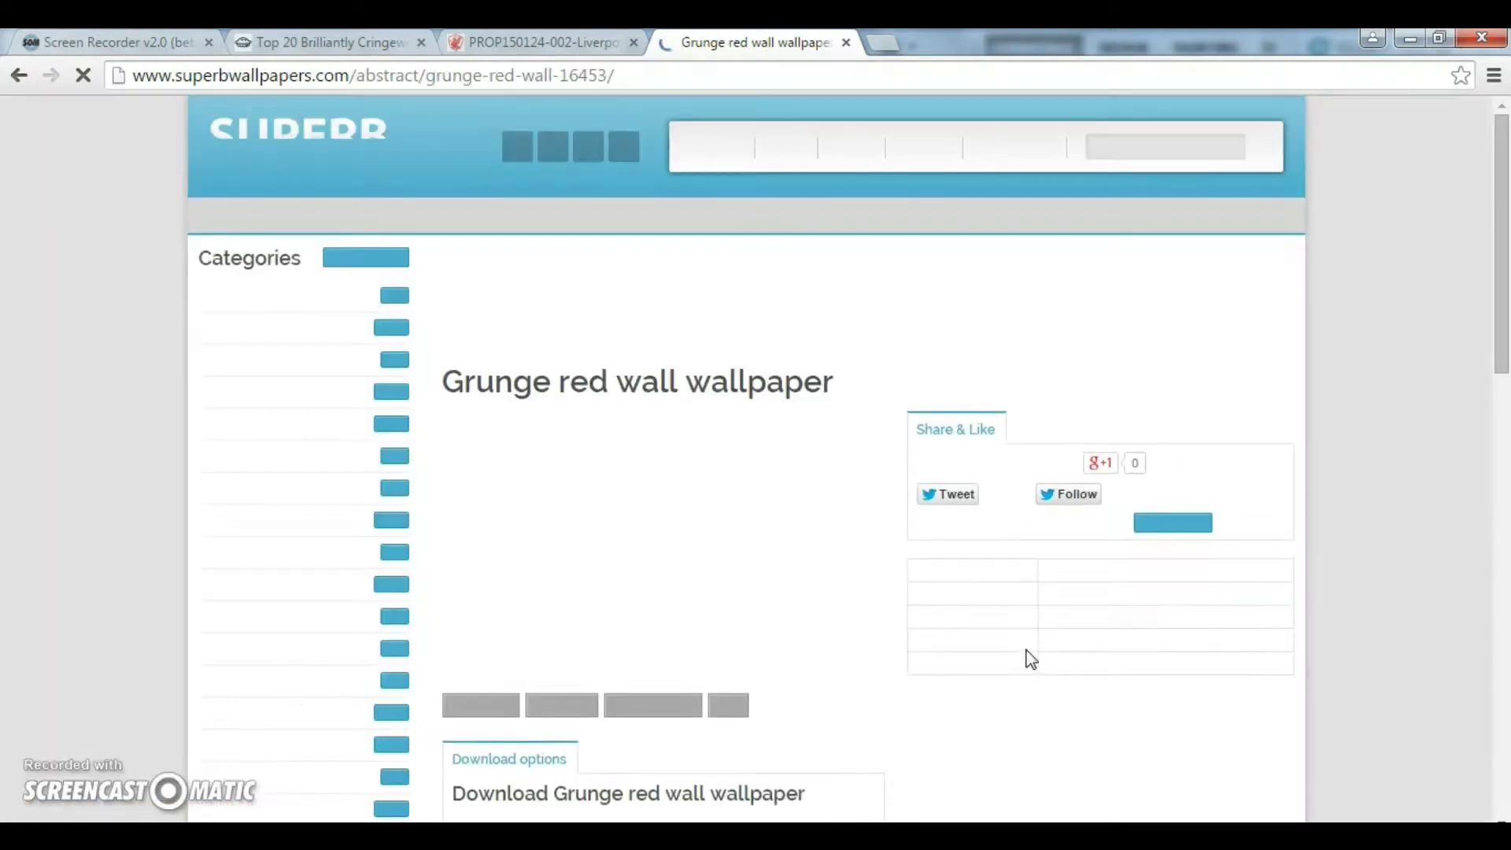
left_click(710, 488)
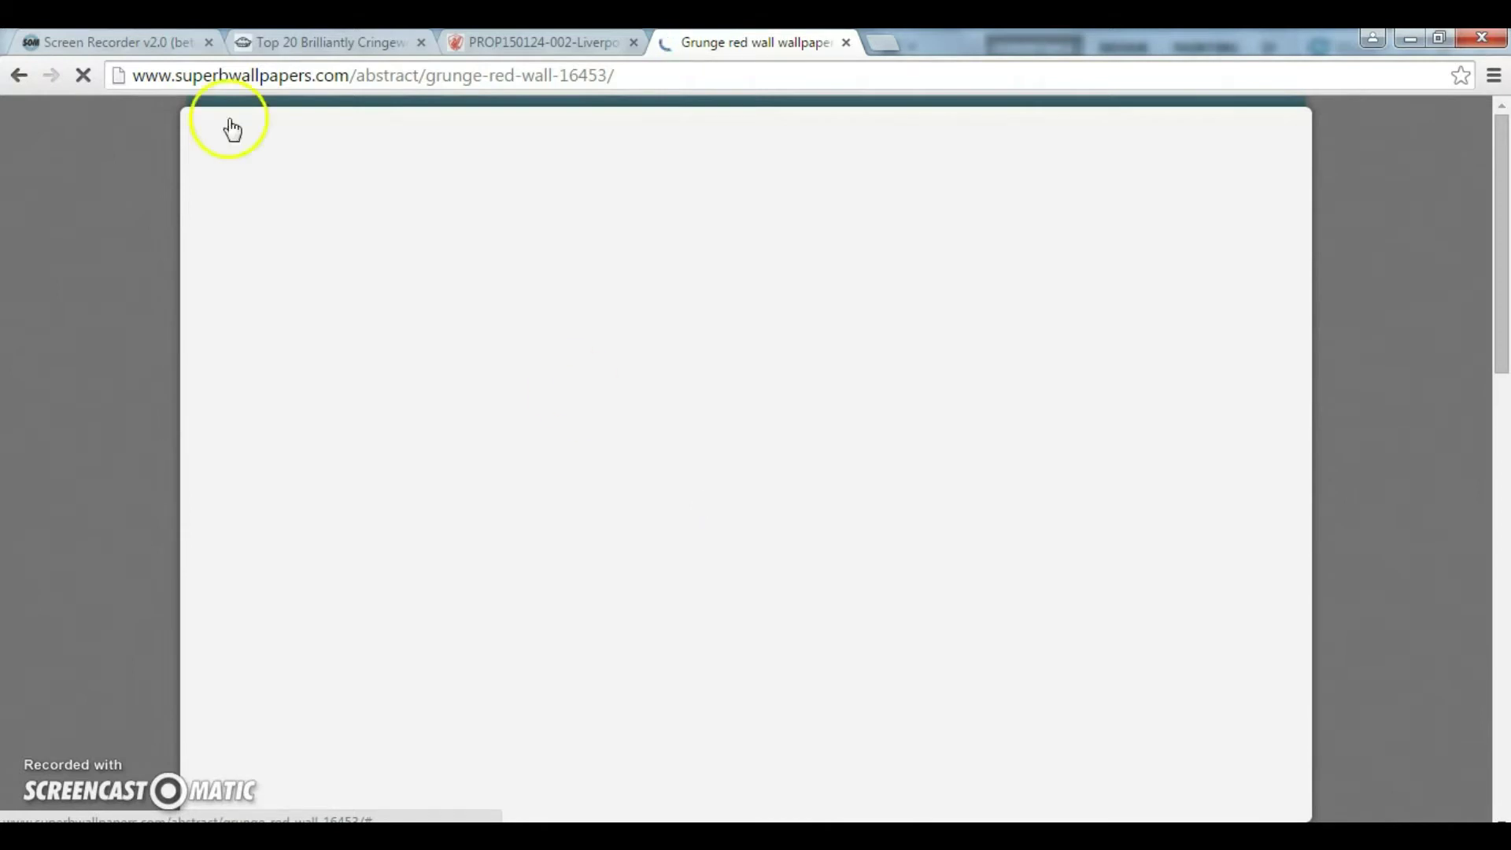
left_click(19, 75)
left_click(1041, 440)
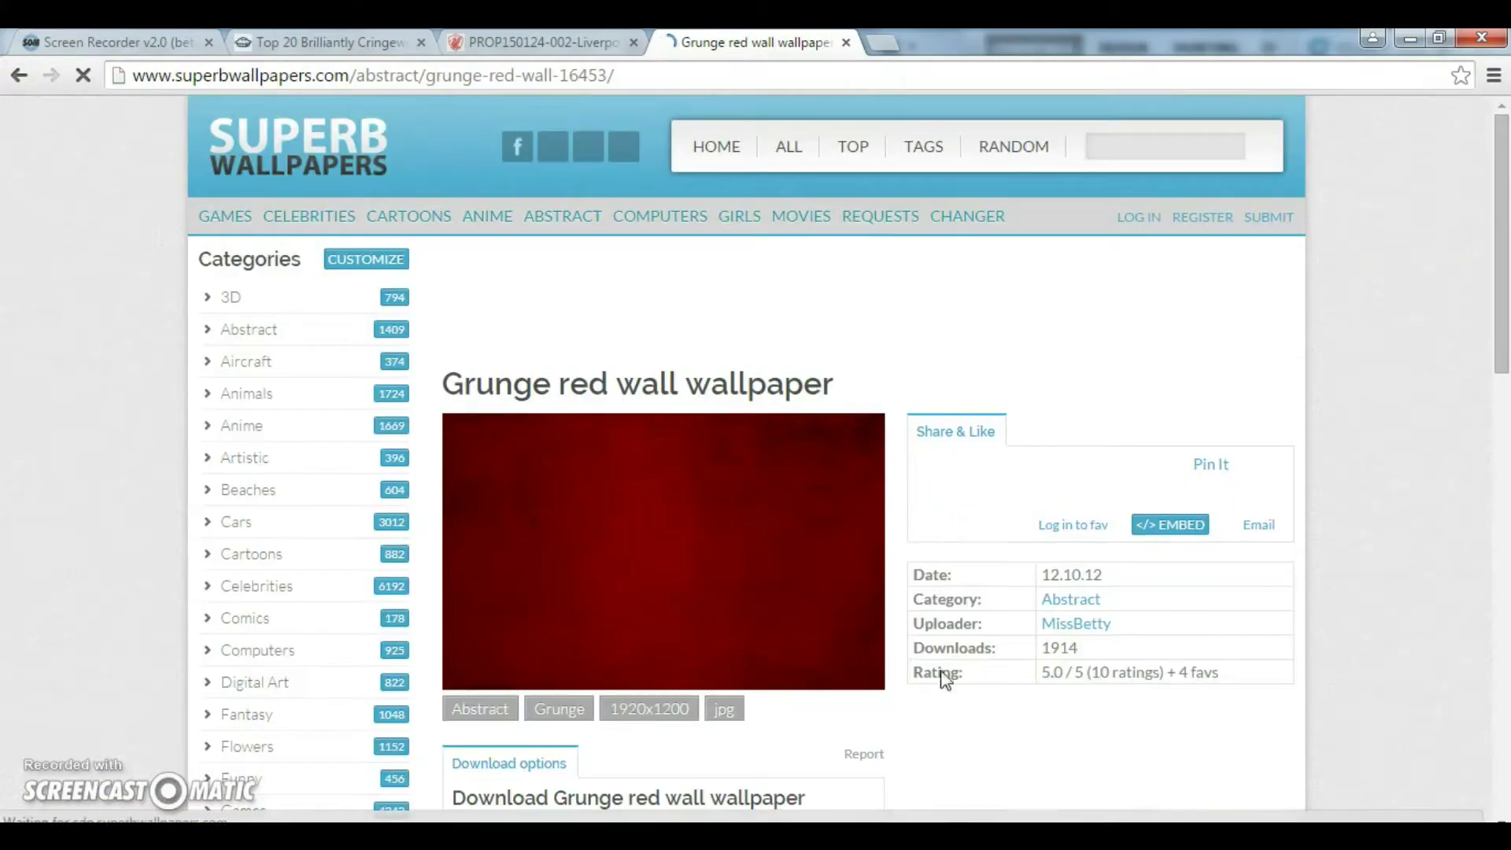
scroll(479, 725, "down", 3)
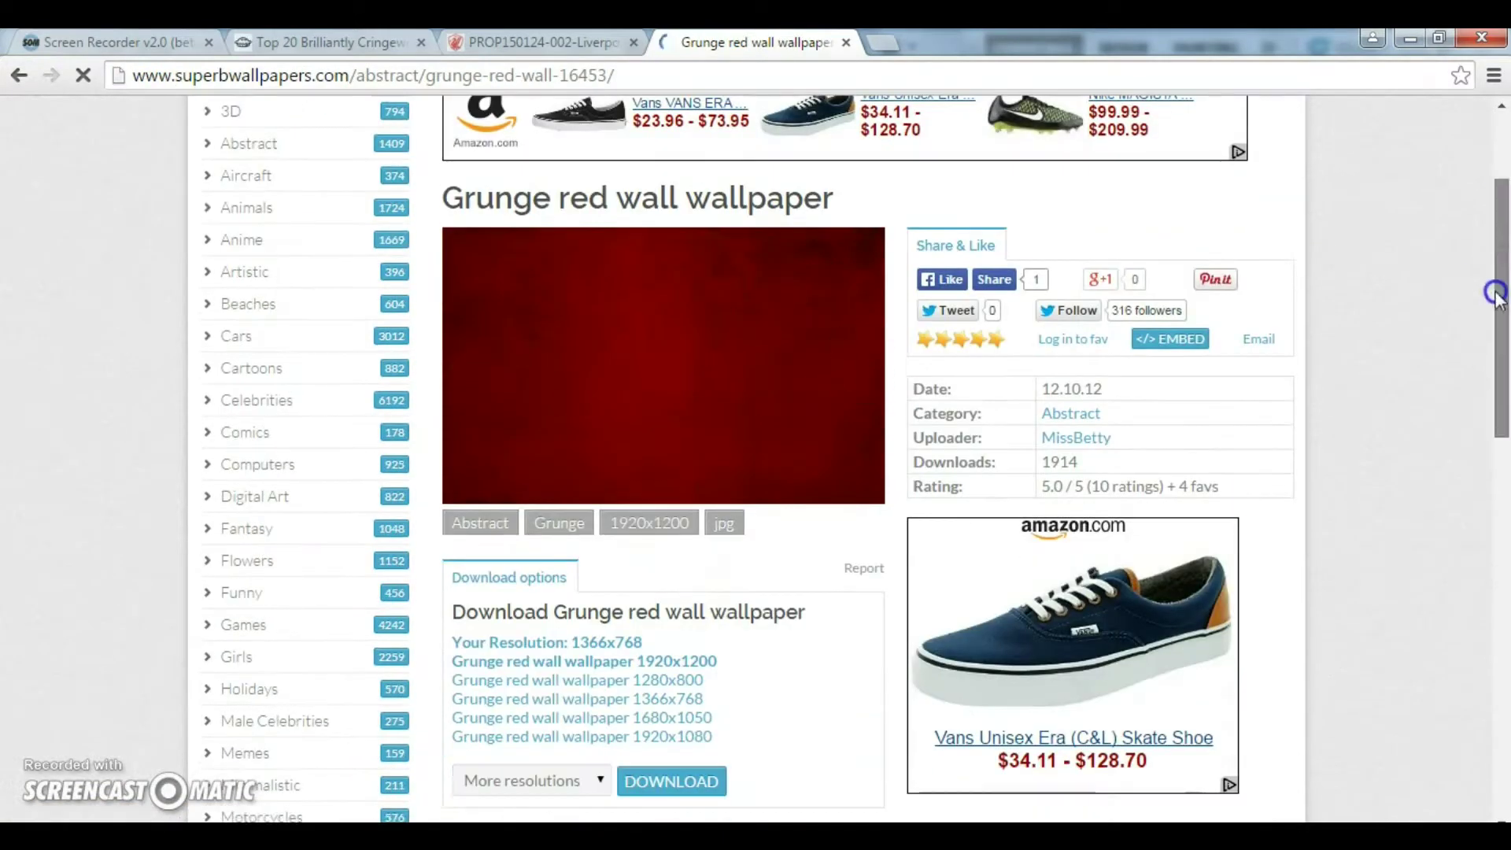
right_click(740, 396)
left_click(804, 592)
key("alt+Tab")
- Paste the wallpaper as Layer 2 and stretch it over the whole canvas
left_click(108, 47)
left_click(160, 209)
key("ctrl+t")
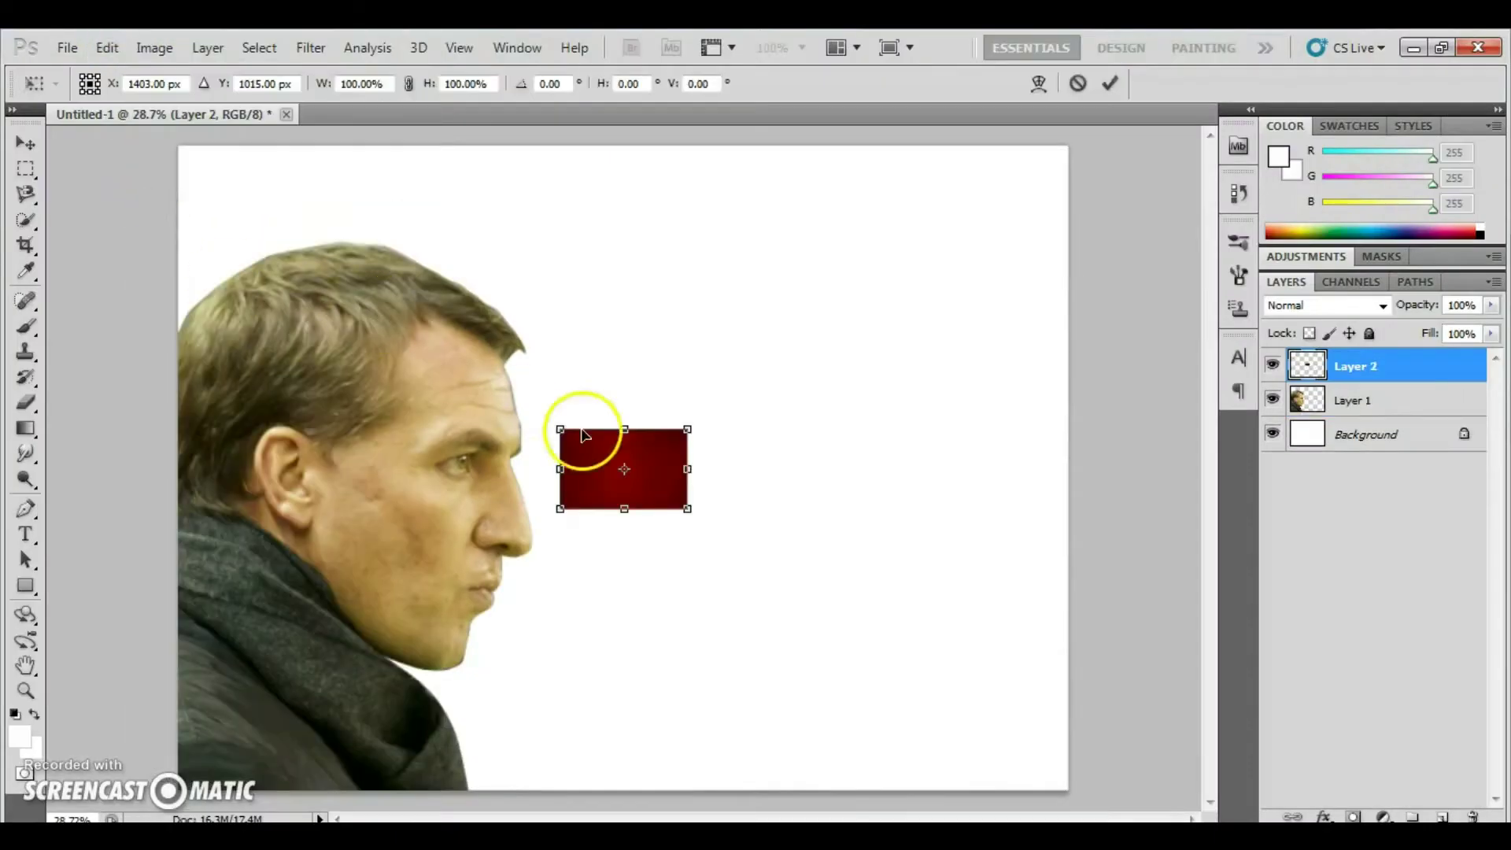
left_click_drag(560, 430, 175, 141)
left_click_drag(691, 522, 1089, 800)
key("Return")
- Move the wallpaper below the portrait and change the portrait's blend mode
left_click_drag(1354, 365, 1367, 417)
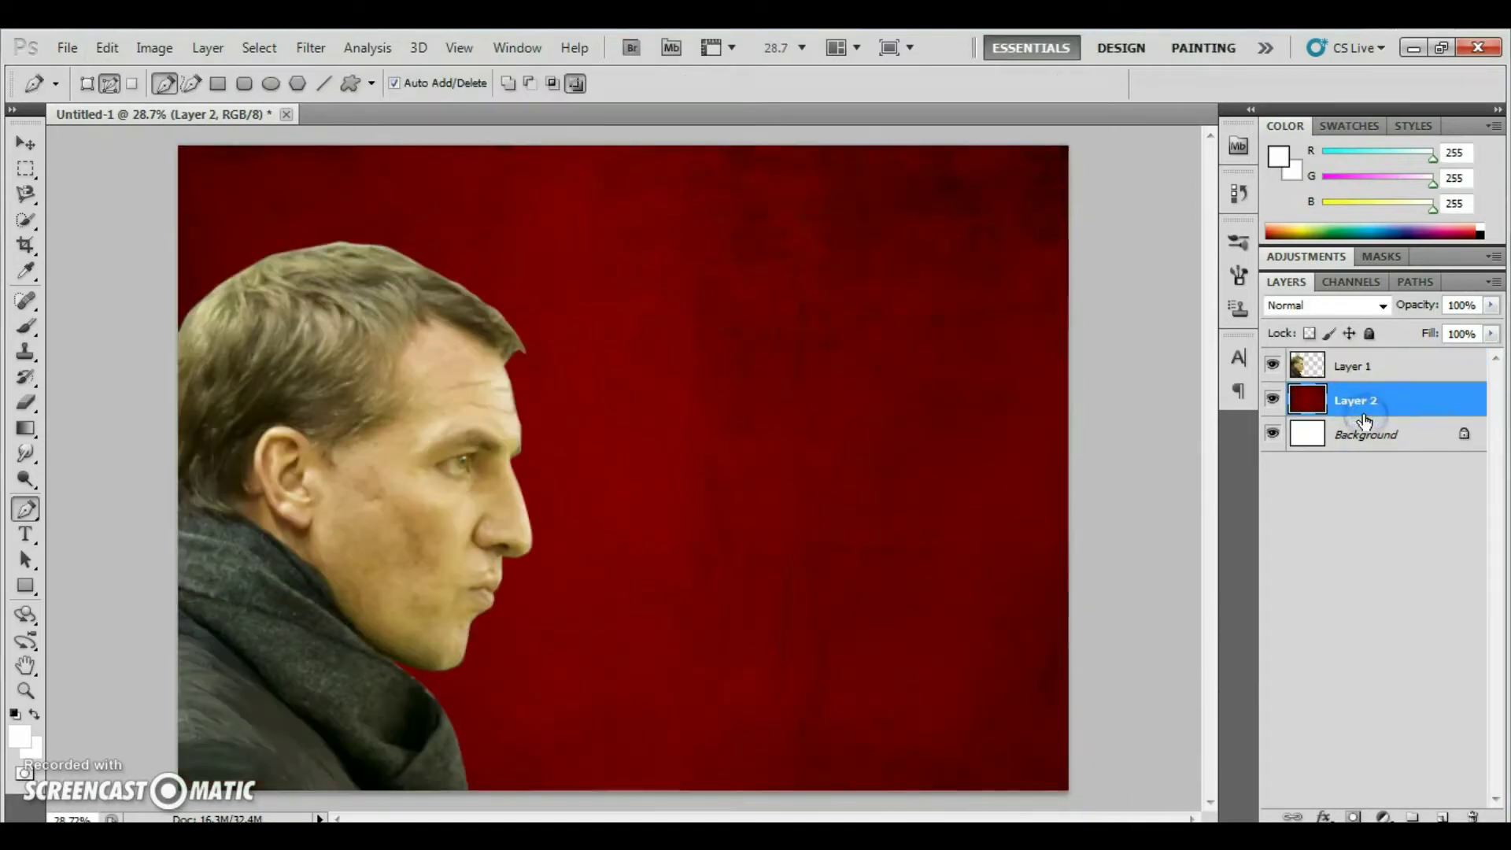
key("z")
left_click(658, 615, "alt")
left_click(1354, 365)
left_click(1326, 305)
left_click(1297, 85)
key("Down")
key("Down")
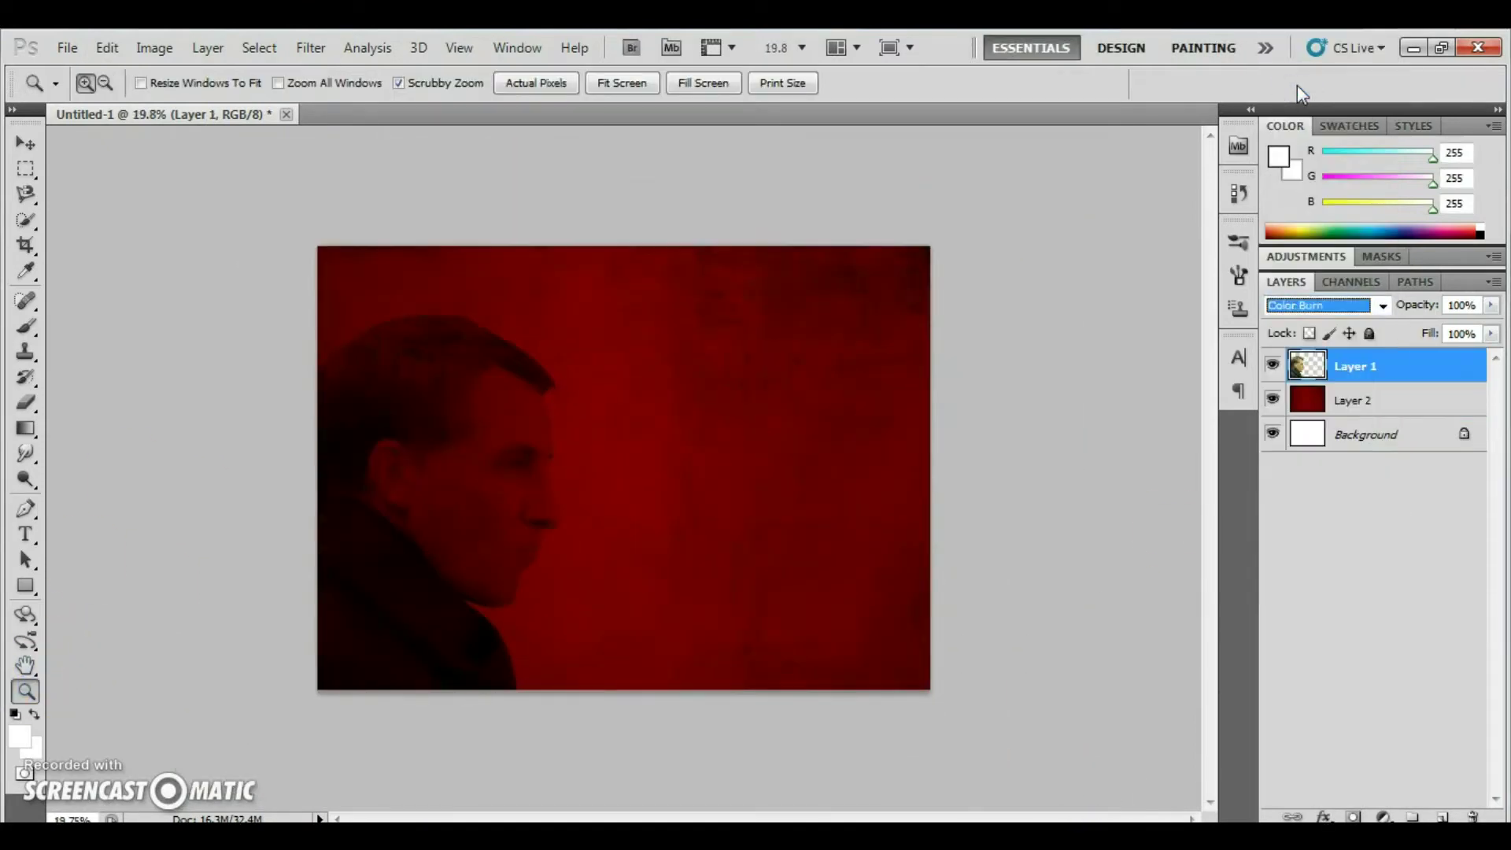
key("Down")
key("Down")
key("Down")
key("Down")
key("Down")
- Desaturate the portrait with Hue/Saturation and adjust its lightness
key("ctrl+u")
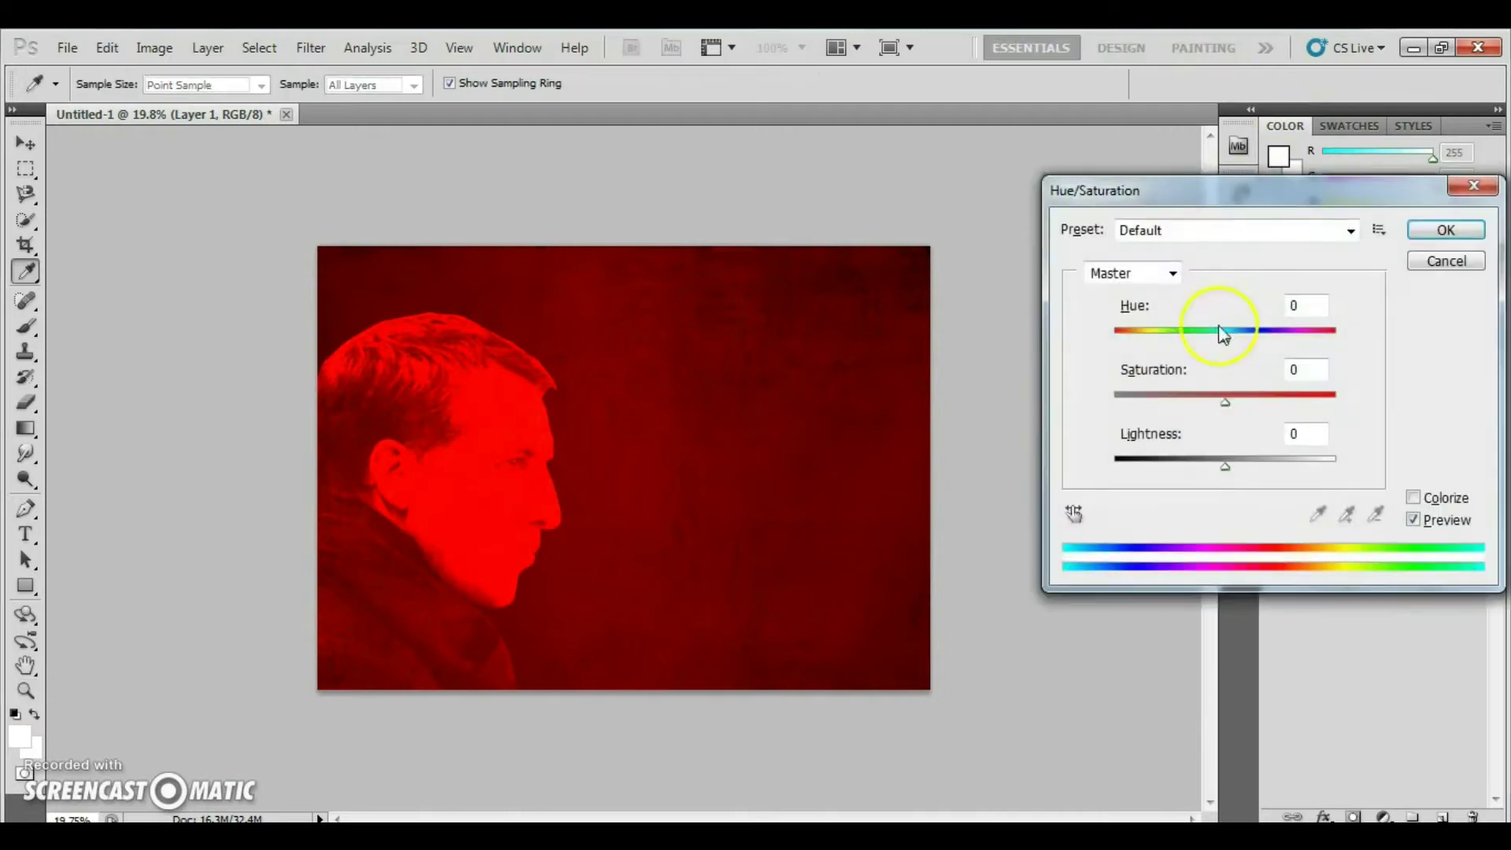
left_click_drag(1225, 401, 1114, 402)
mouse_move(1225, 464)
left_mouse_down()
mouse_move(1168, 481)
mouse_move(1259, 390)
left_mouse_up()
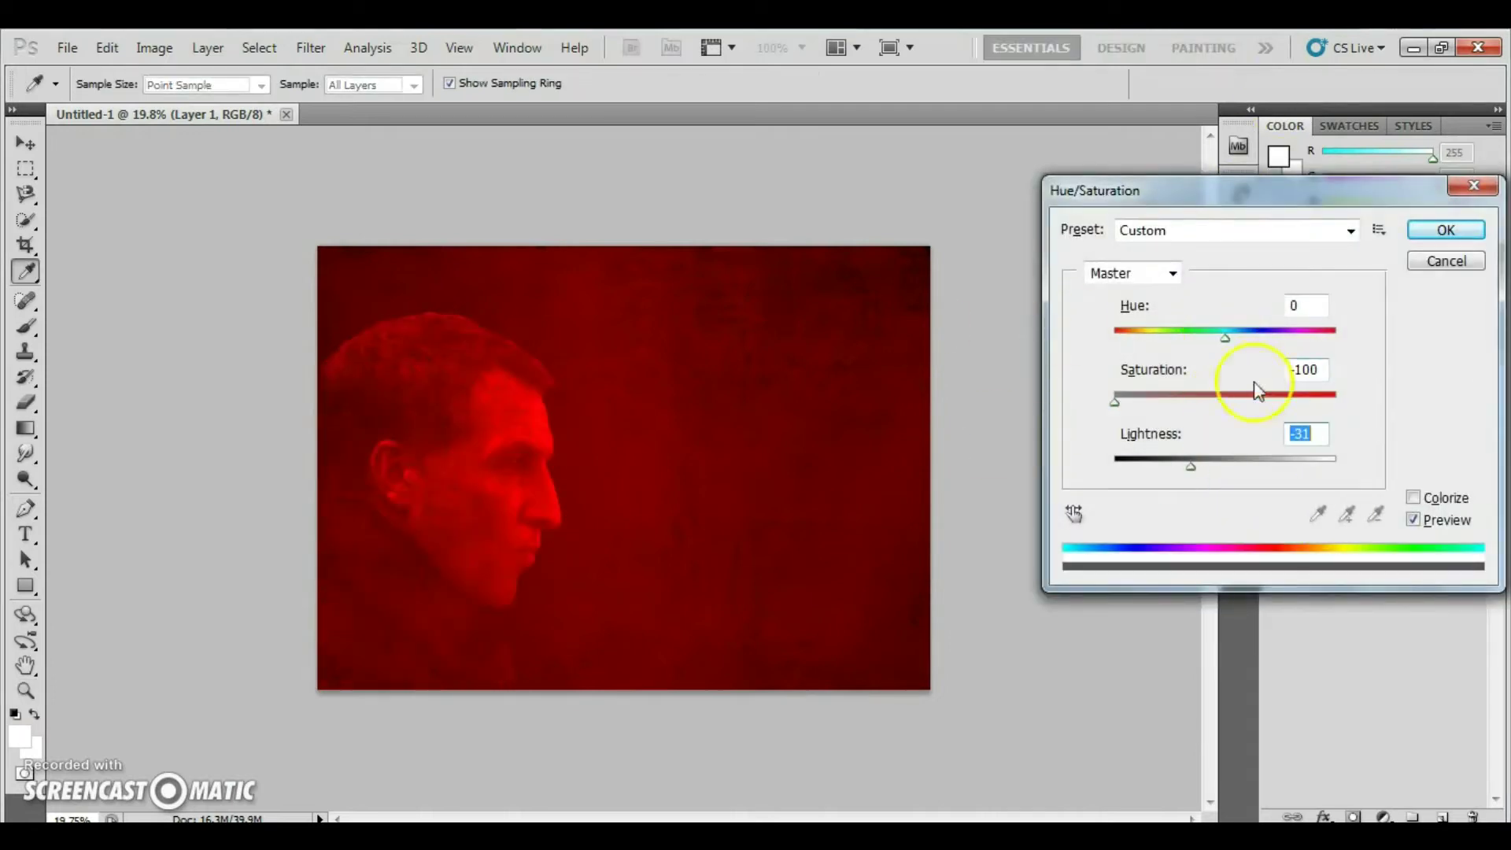
key("Return")
- Add a new empty Layer 3 to the document
left_click(26, 325)
left_click(208, 48)
left_click(253, 91)
key("Escape")
left_click(207, 47)
left_click(488, 70)
left_click(963, 282)
left_click(18, 728)
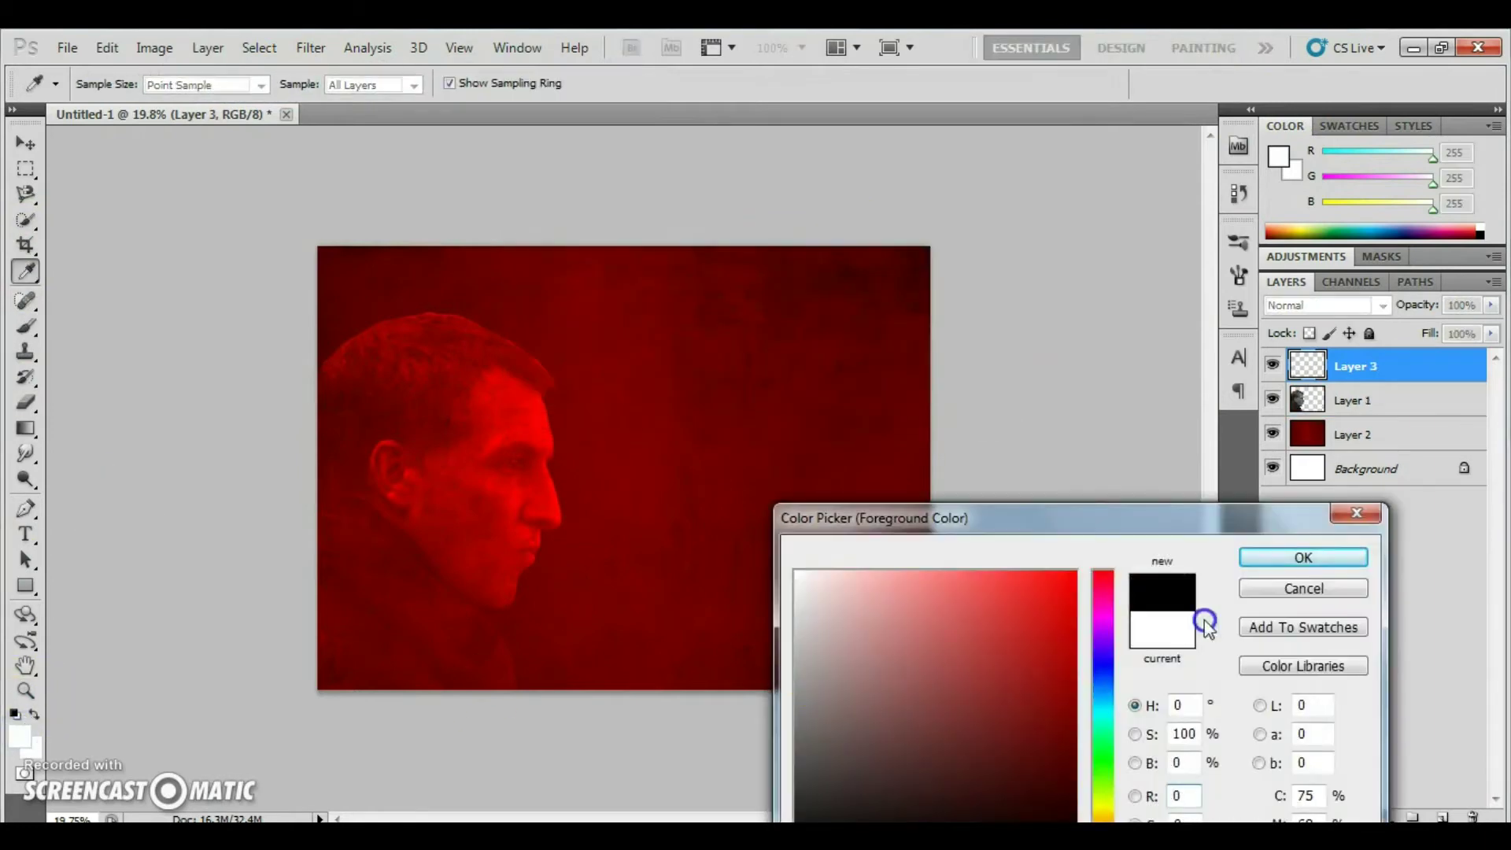
- Paint black shading over the profile's left edge on Layer 3 with a large brush
left_click(1254, 554)
key("bracketright")
key("bracketright")
key("bracketright")
mouse_move(231, 516)
left_mouse_down()
mouse_move(249, 499)
mouse_move(286, 658)
left_mouse_up()
key("bracketright")
key("bracketright")
key("bracketright")
left_click(26, 428)
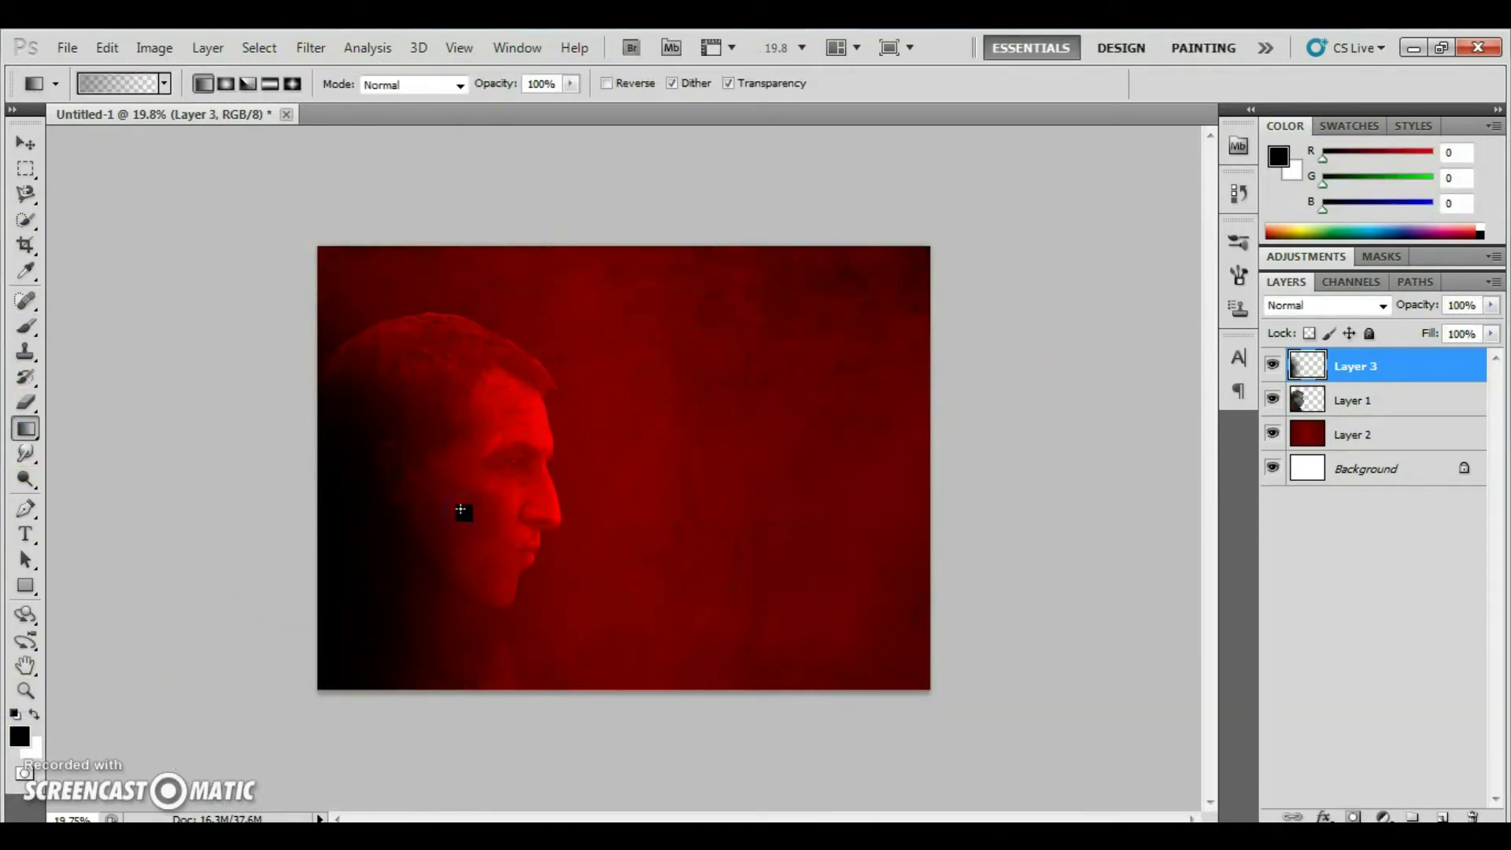
- Clip Layer 3 to the portrait at Hard Mix, 49% opacity, then place a text cursor
right_click(1352, 370)
left_click(1221, 573)
left_click(1327, 306)
left_click(1310, 370)
key("Down")
key("Down")
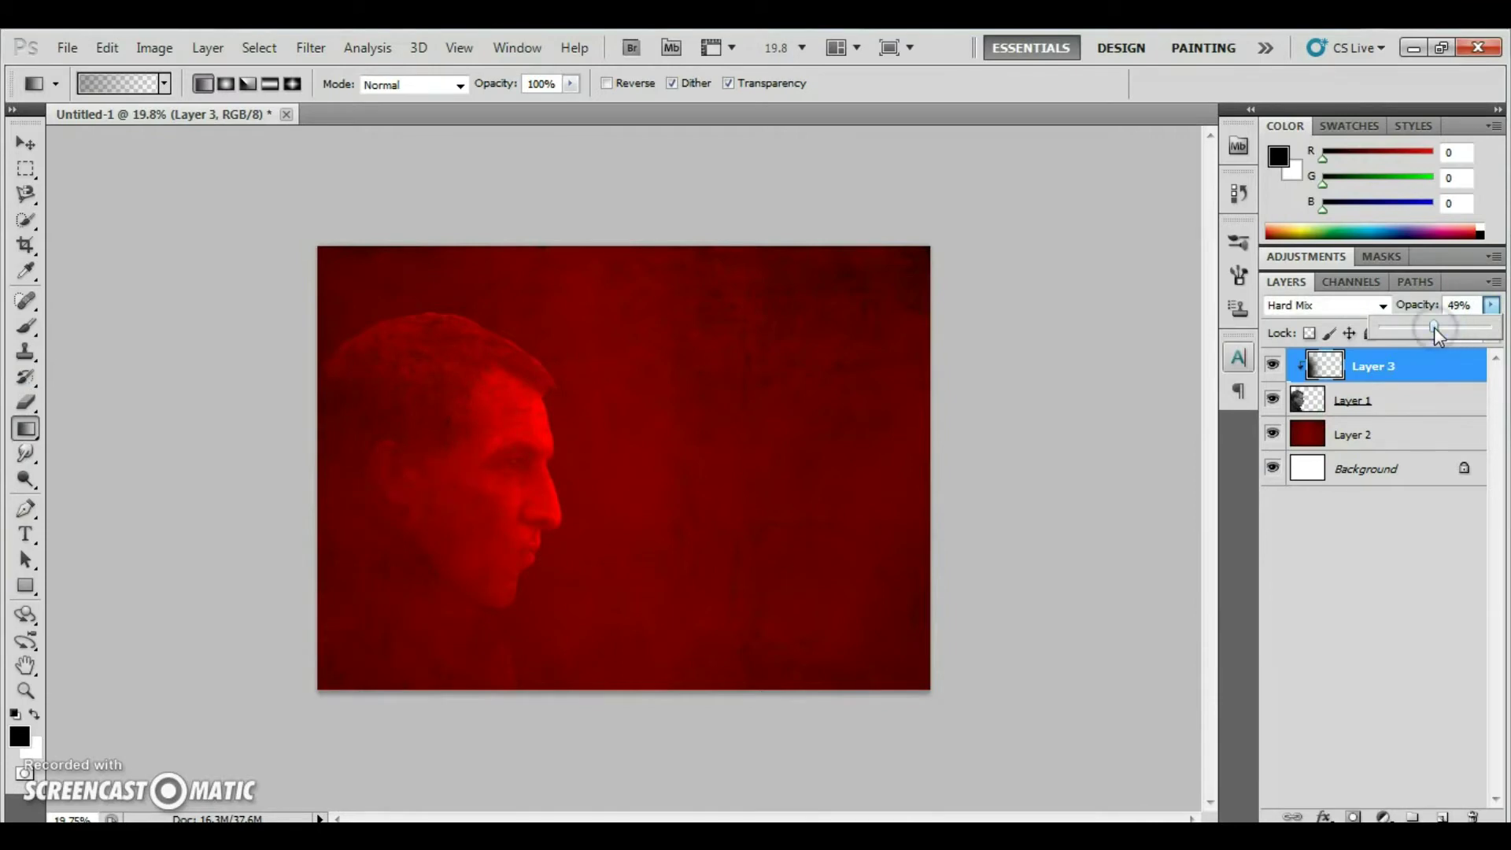
key("t")
left_click(621, 479)
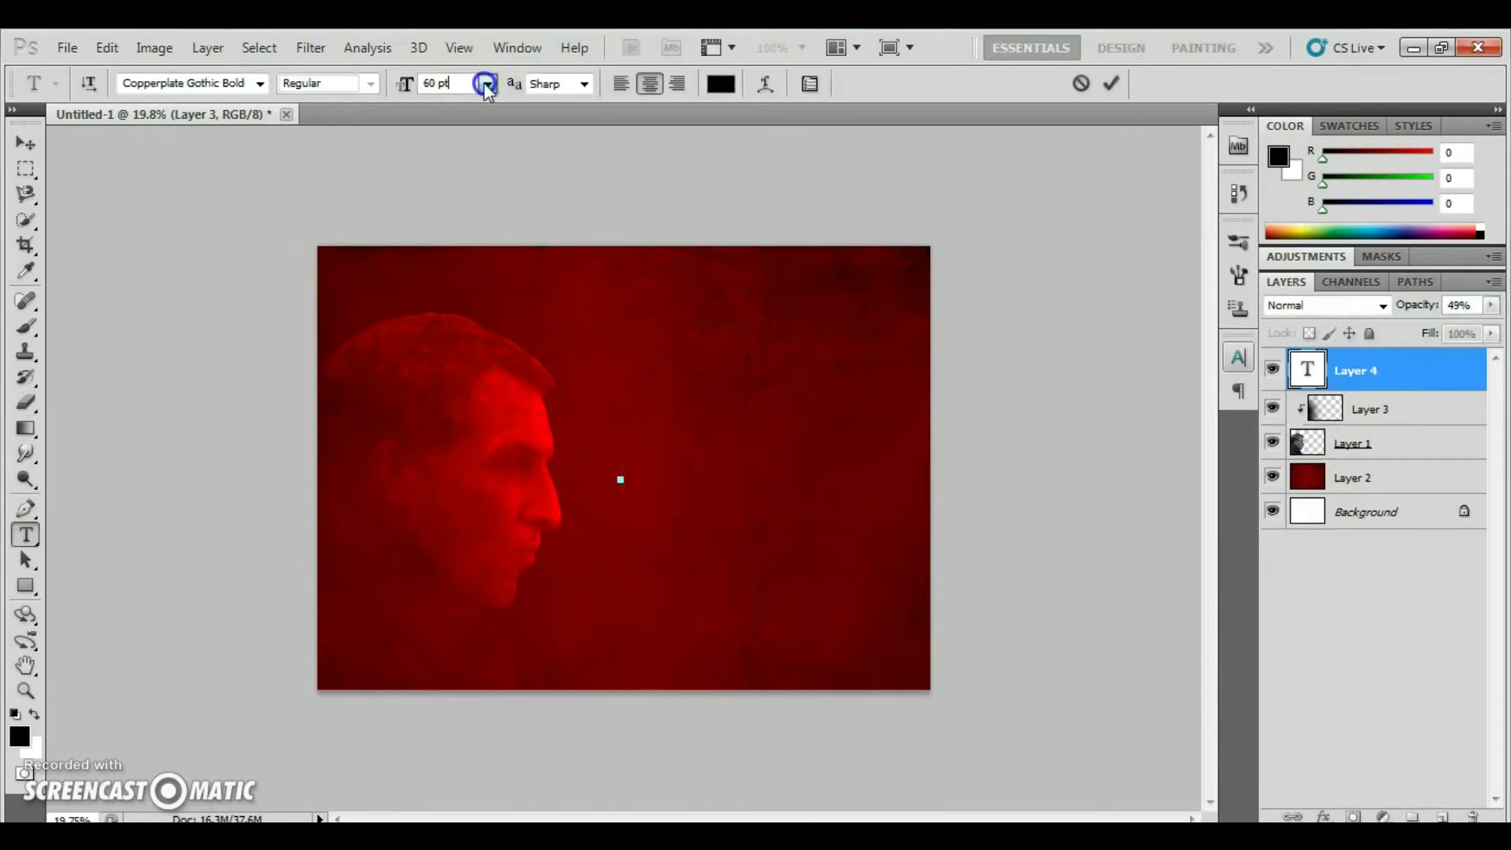
- Paste the copied quote into the text layer and colour it white
key("alt+Tab")
key("ctrl+c")
key("alt+Tab")
left_click(107, 48)
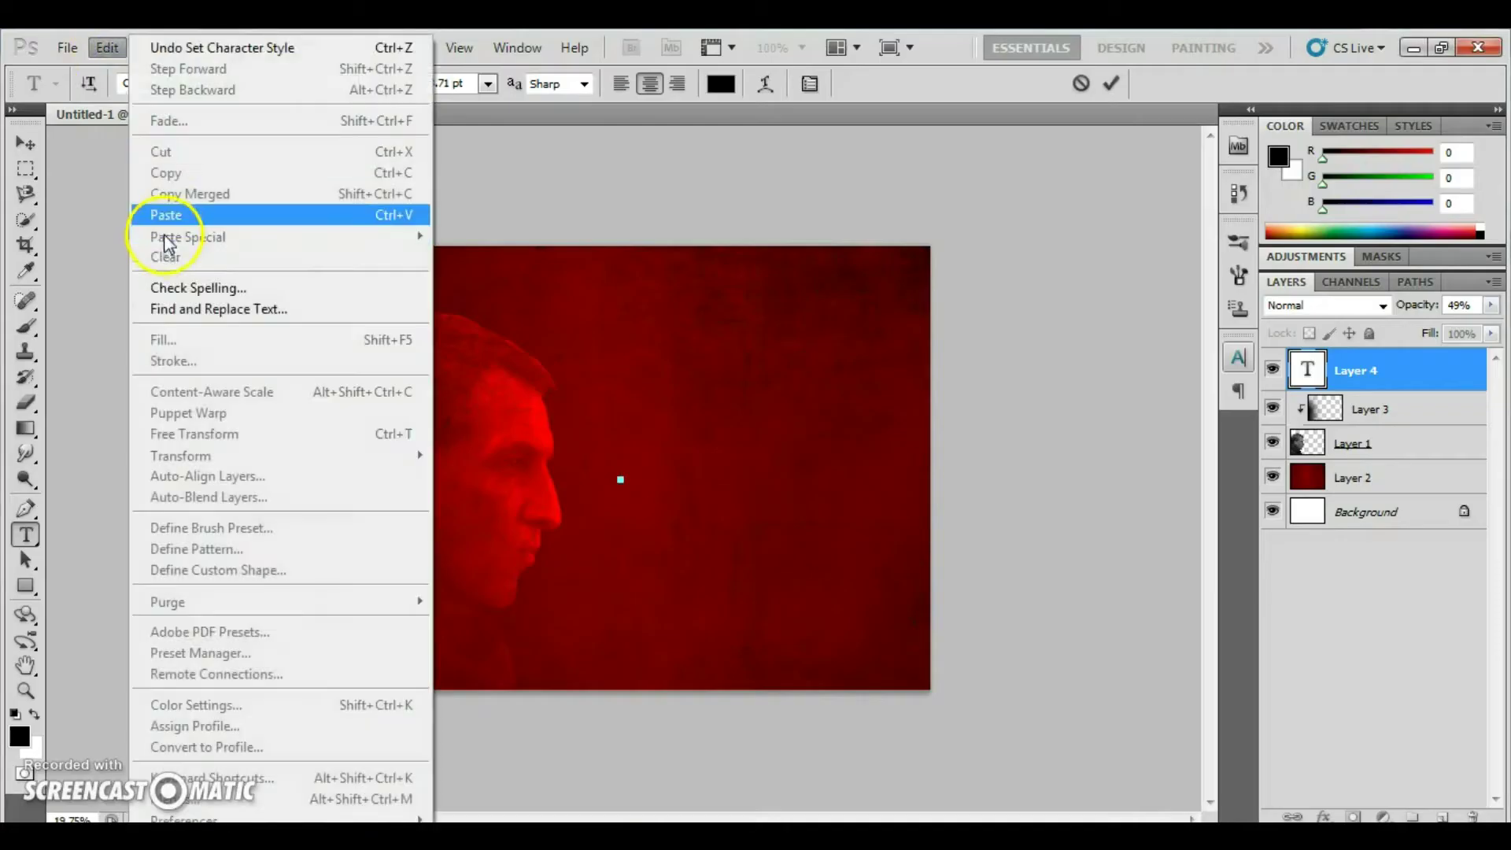
left_click(161, 212)
left_click_drag(383, 495, 871, 480)
left_click(721, 83)
left_click(1303, 557)
left_click(25, 142)
left_click(26, 691)
- Break the quote onto a new line and scale the text up
key("ctrl+plus")
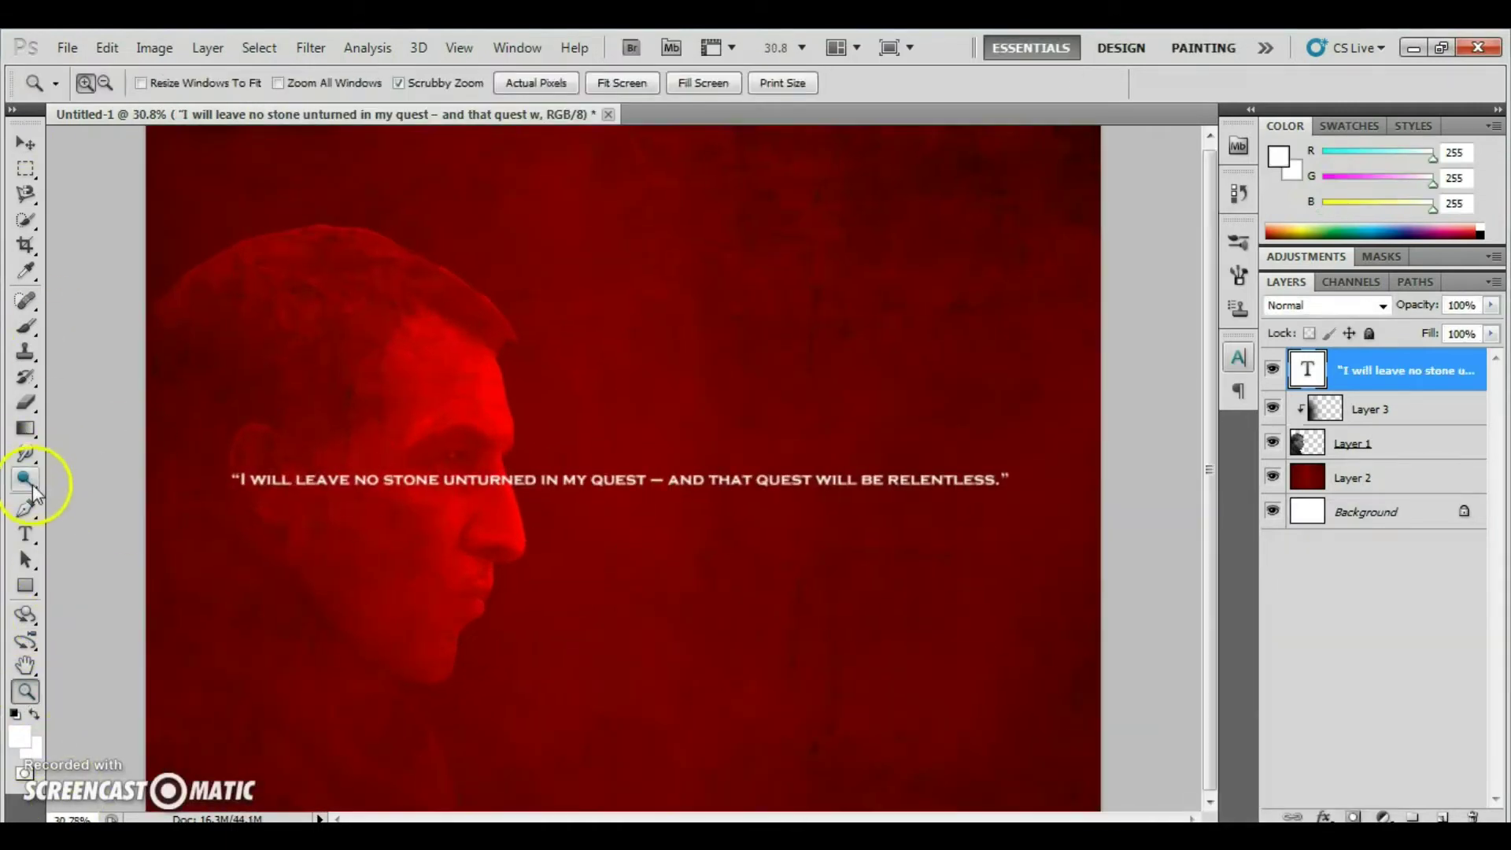
left_click(26, 534)
left_click(707, 496)
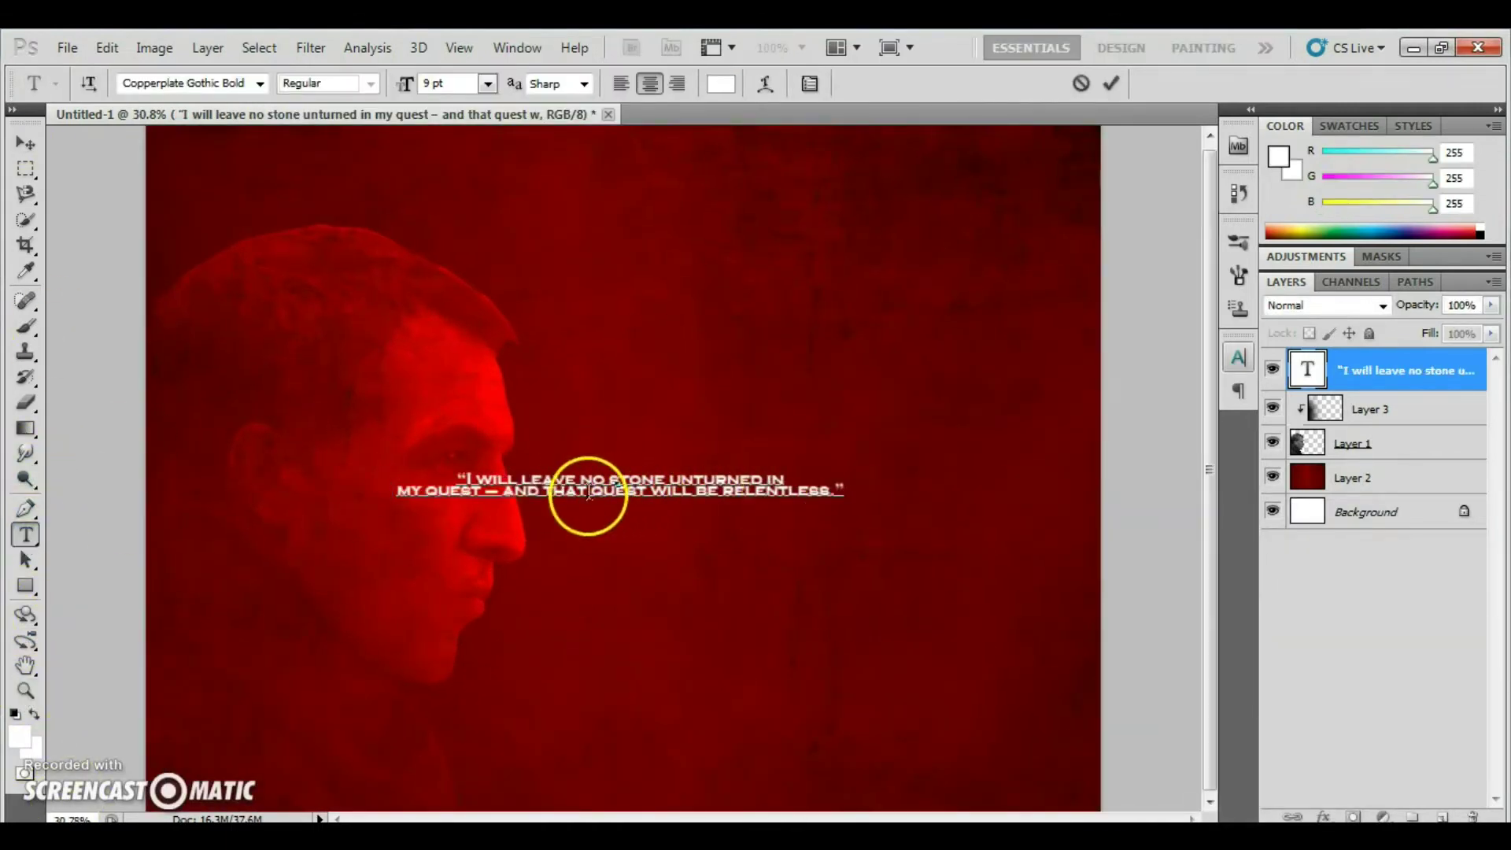
key("Return")
key("ctrl+Return")
key("ctrl+minus")
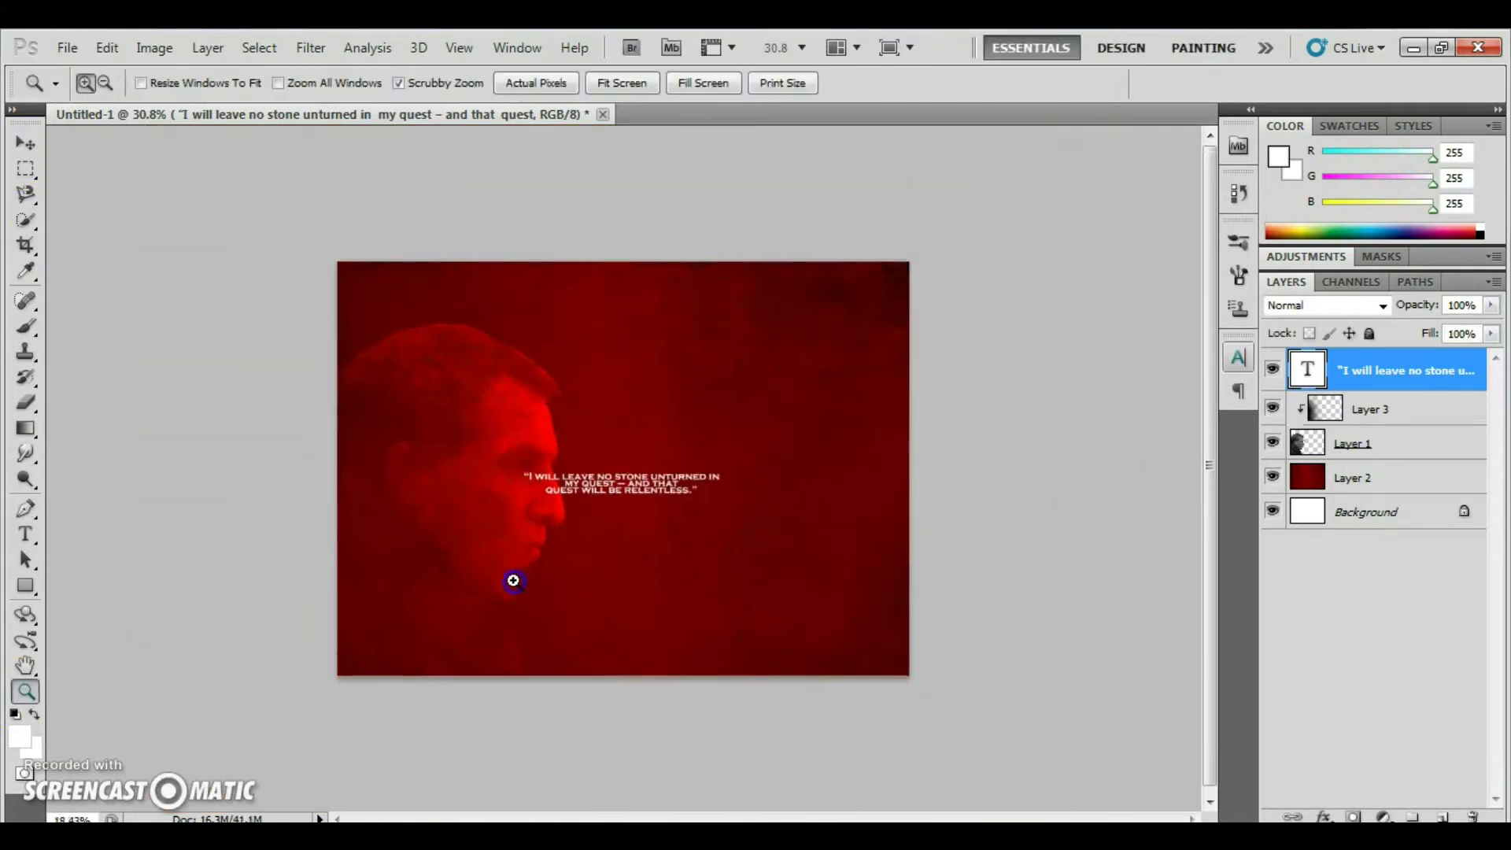
key("ctrl+t")
left_click_drag(855, 550, 928, 499)
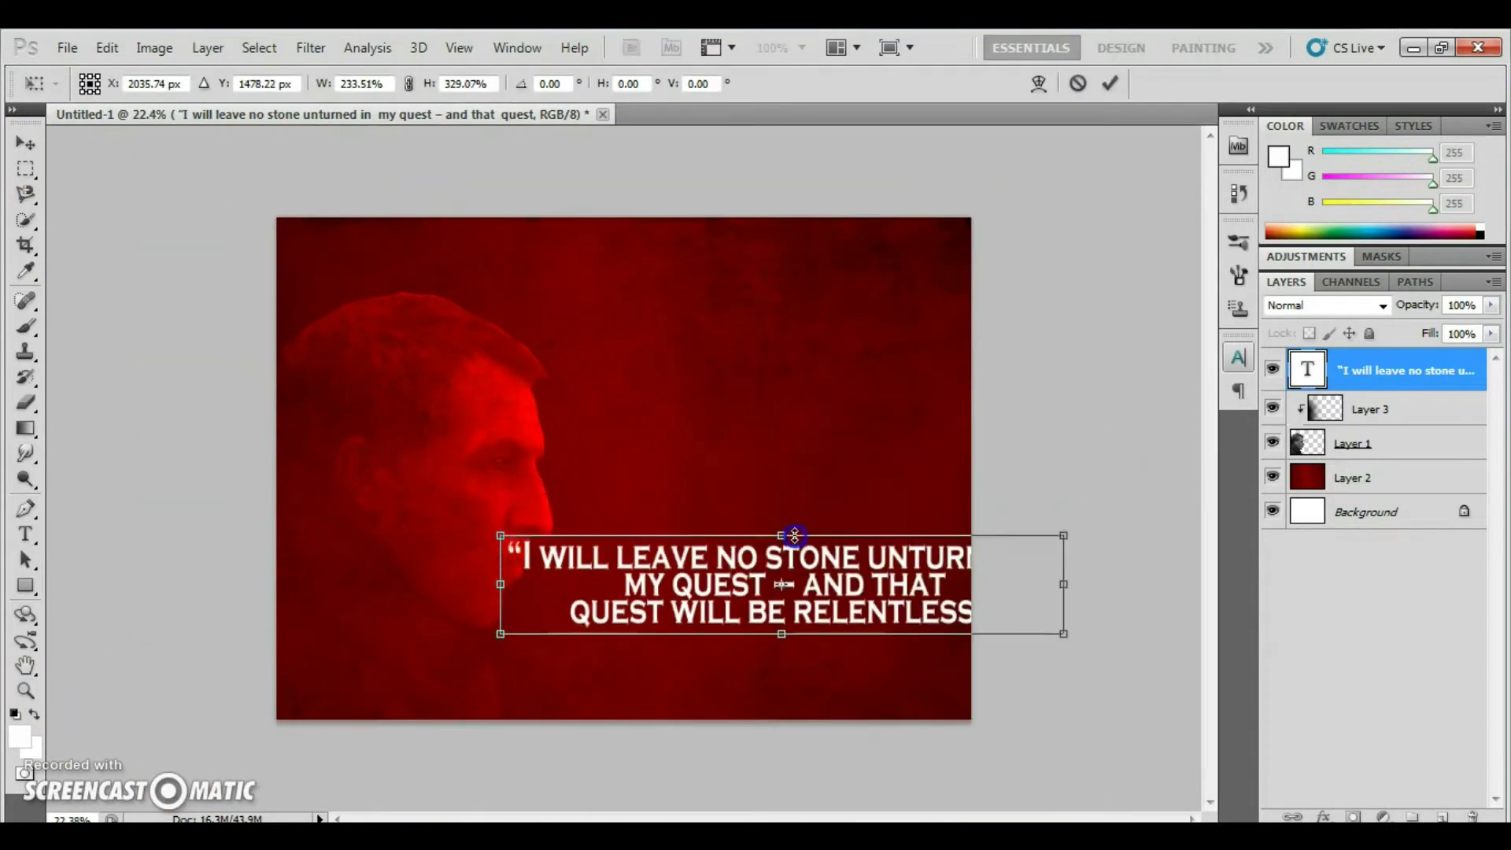
key("Return")
- Rewrap the quote into short lines and position it beside the face
key("z")
left_click_drag(708, 535, 22, 555)
left_click(24, 537)
left_click(810, 533)
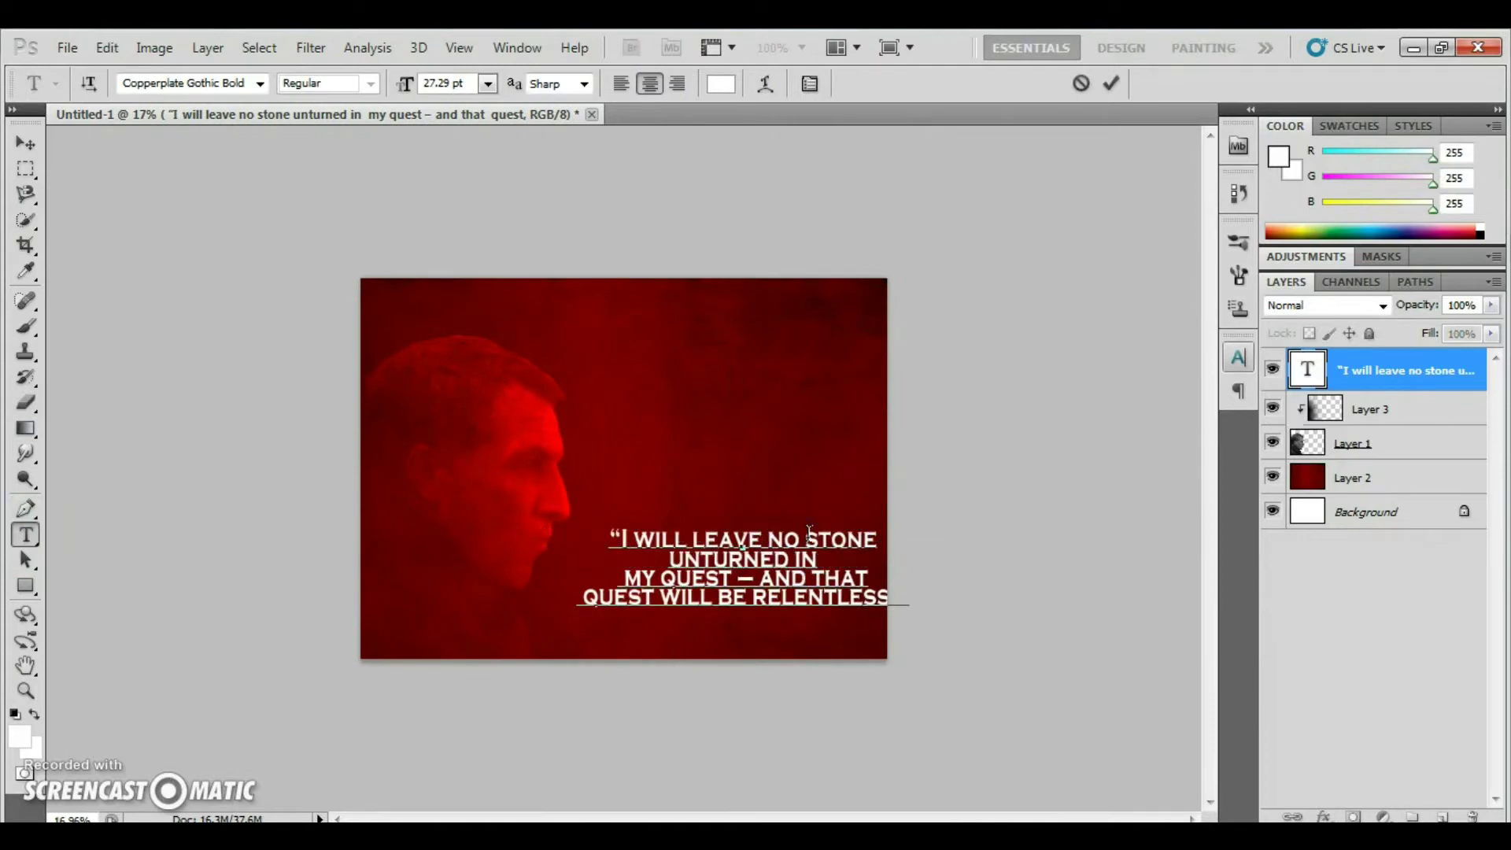
key("Return")
left_click(749, 619)
key("Return")
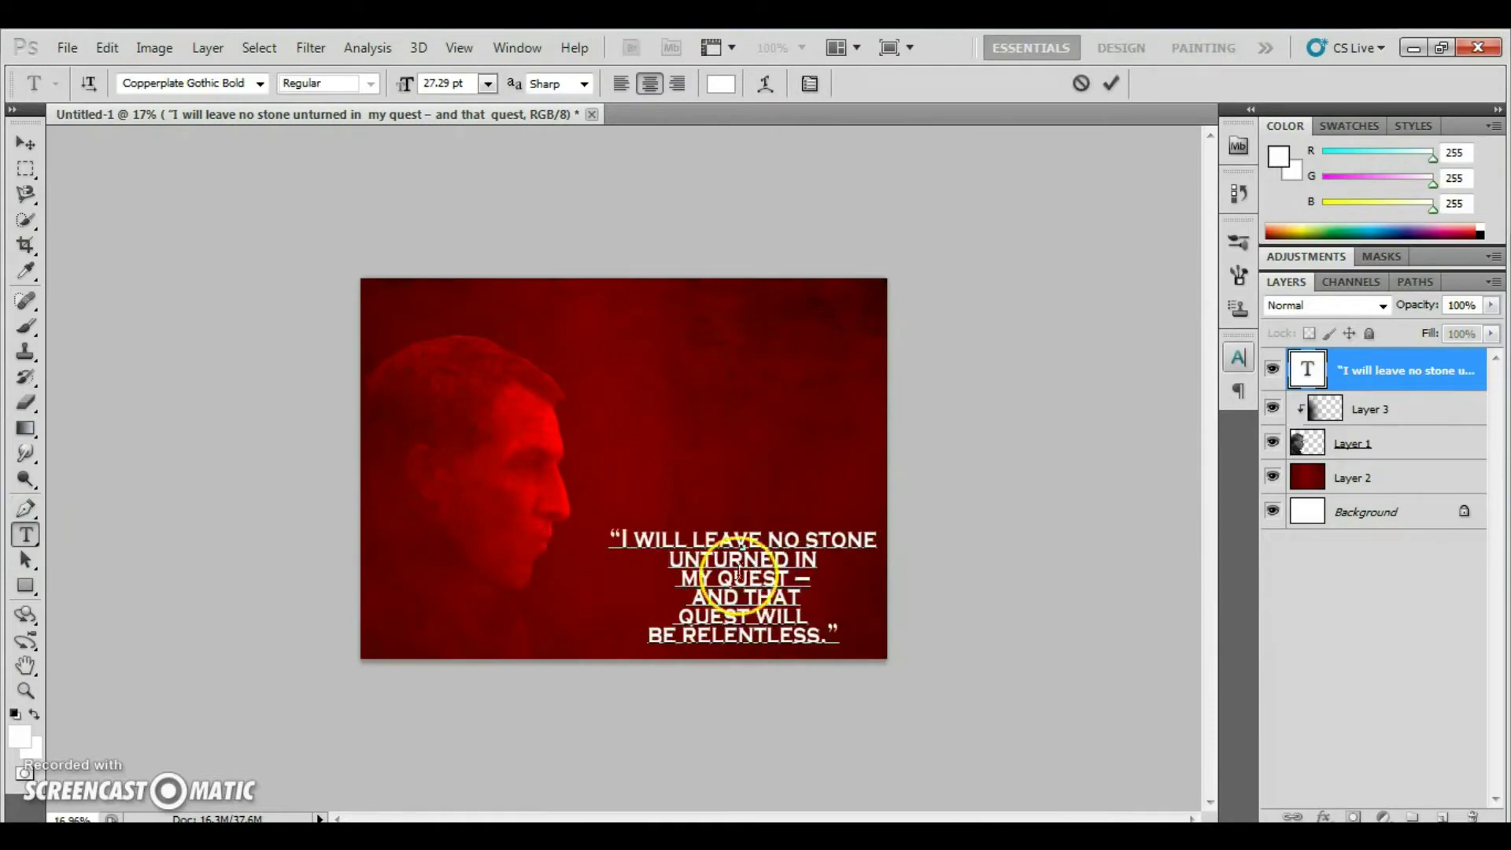
left_click(785, 535)
key("Return")
key("ctrl+Return")
left_click_drag(738, 469, 728, 477)
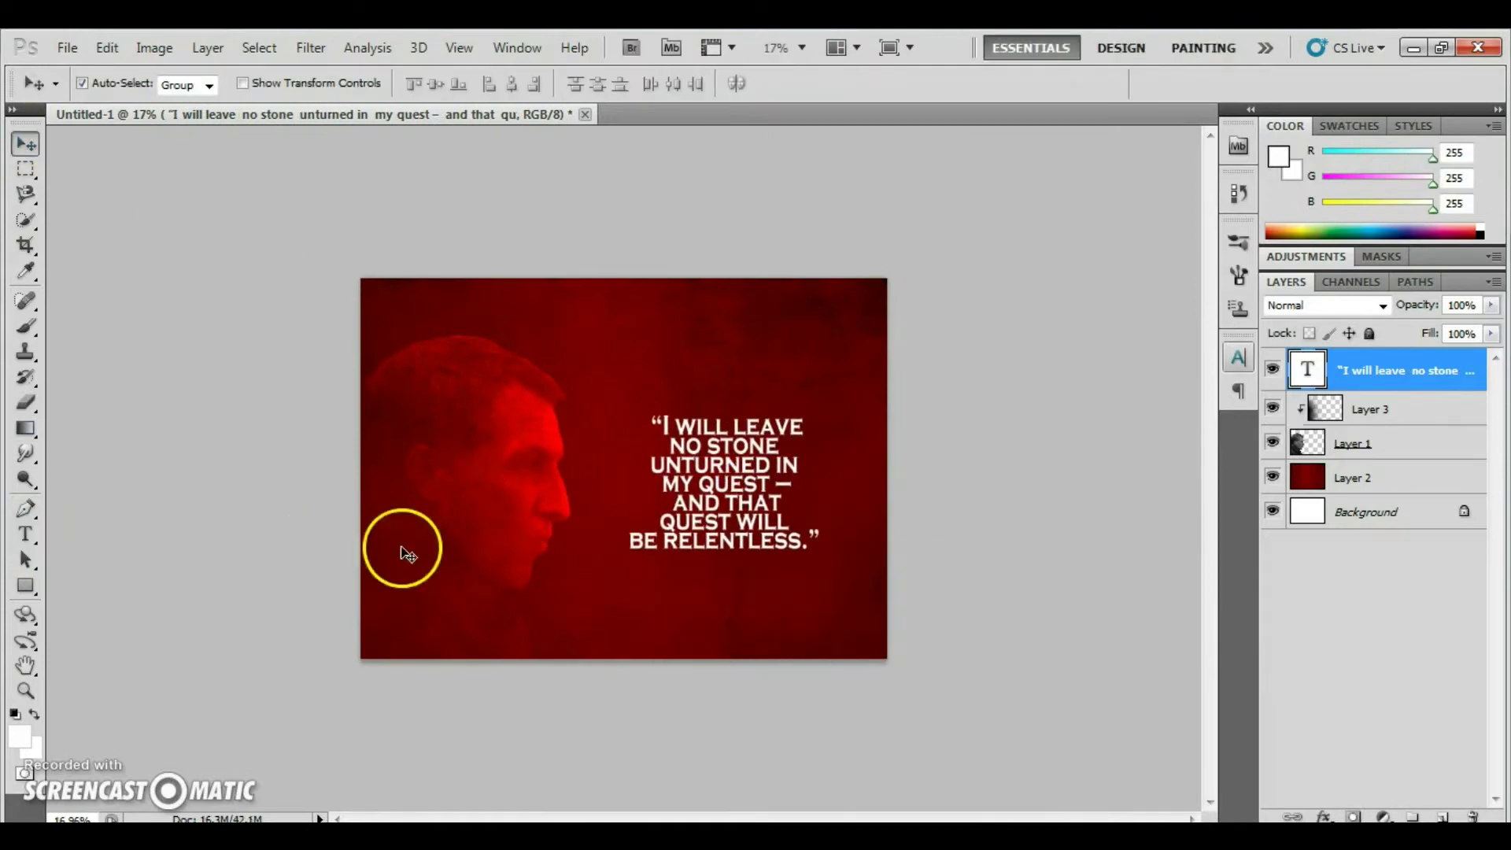
- Commit the quote text and undo an attempted rescale
left_click(24, 537)
left_click(787, 478)
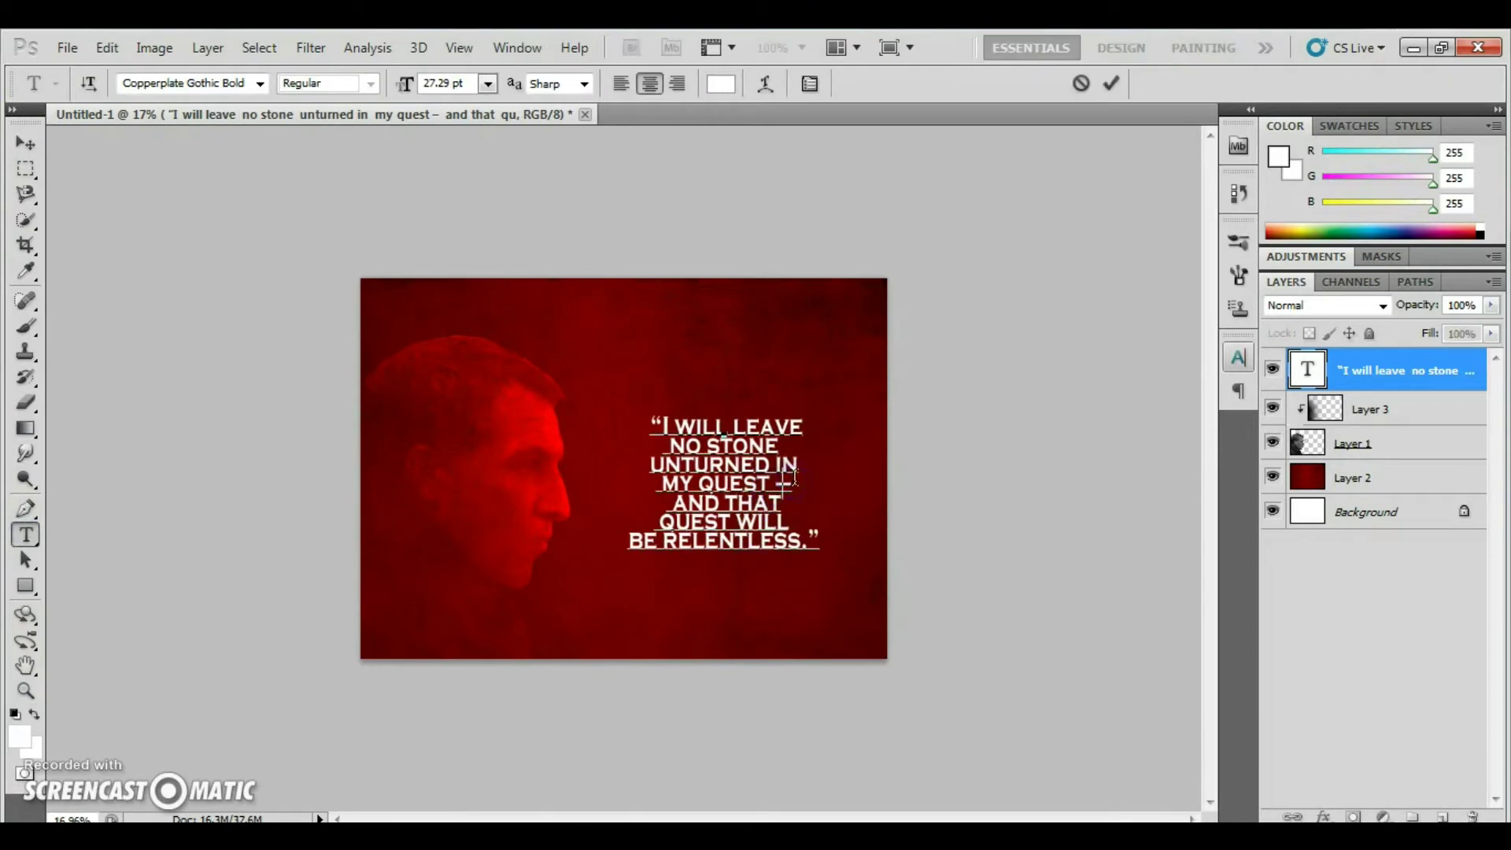
left_click(24, 144)
key("ctrl+t")
left_click_drag(820, 550, 963, 635)
key("ctrl+z")
key("Escape")
- Skew and rotate the quote so it slants upward to the right
left_click(107, 47)
left_click(550, 513)
mouse_move(673, 391)
left_mouse_down()
mouse_move(792, 391)
mouse_move(658, 395)
left_mouse_up()
mouse_move(845, 500)
left_mouse_down()
mouse_move(848, 447)
mouse_move(889, 419)
left_mouse_up()
left_click_drag(1002, 449, 776, 512)
key("Return")
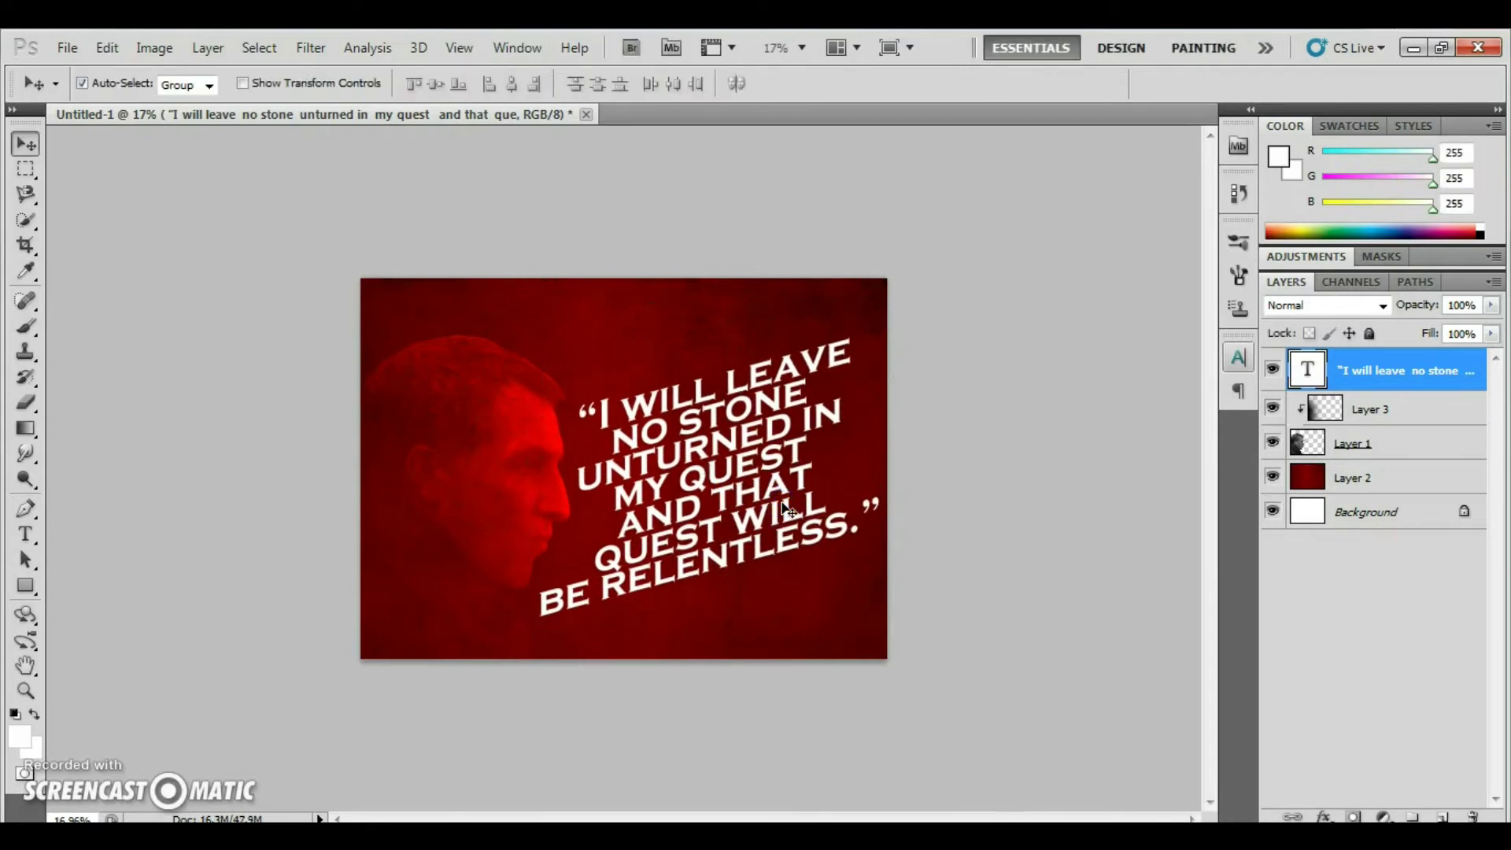
- Shift the quote up and right, and set its blend mode to Overlay
key("ctrl+t")
left_click_drag(830, 428, 858, 400)
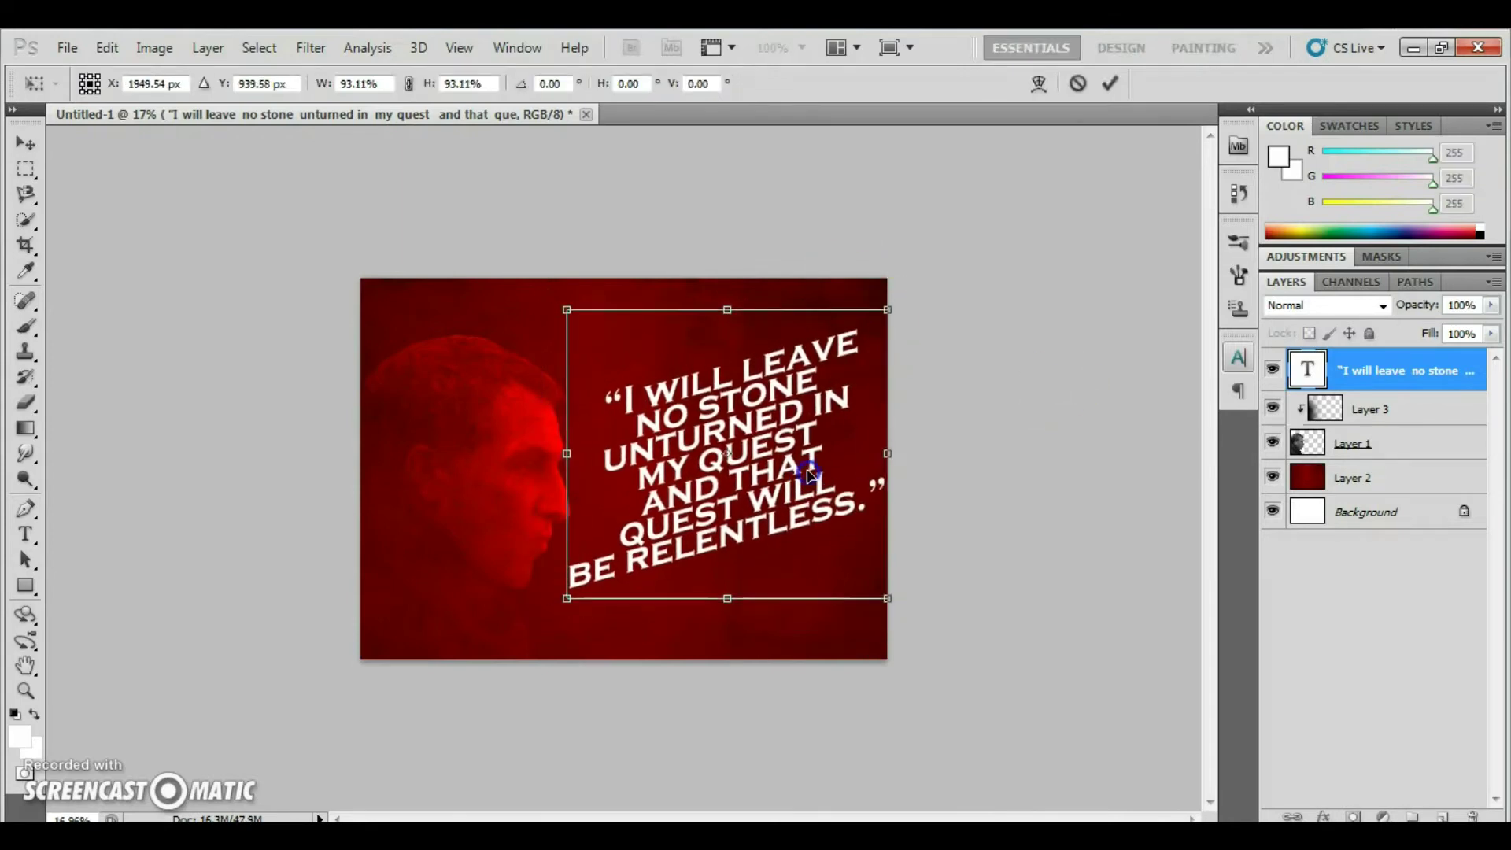
key("Return")
key("t")
left_click(1338, 306)
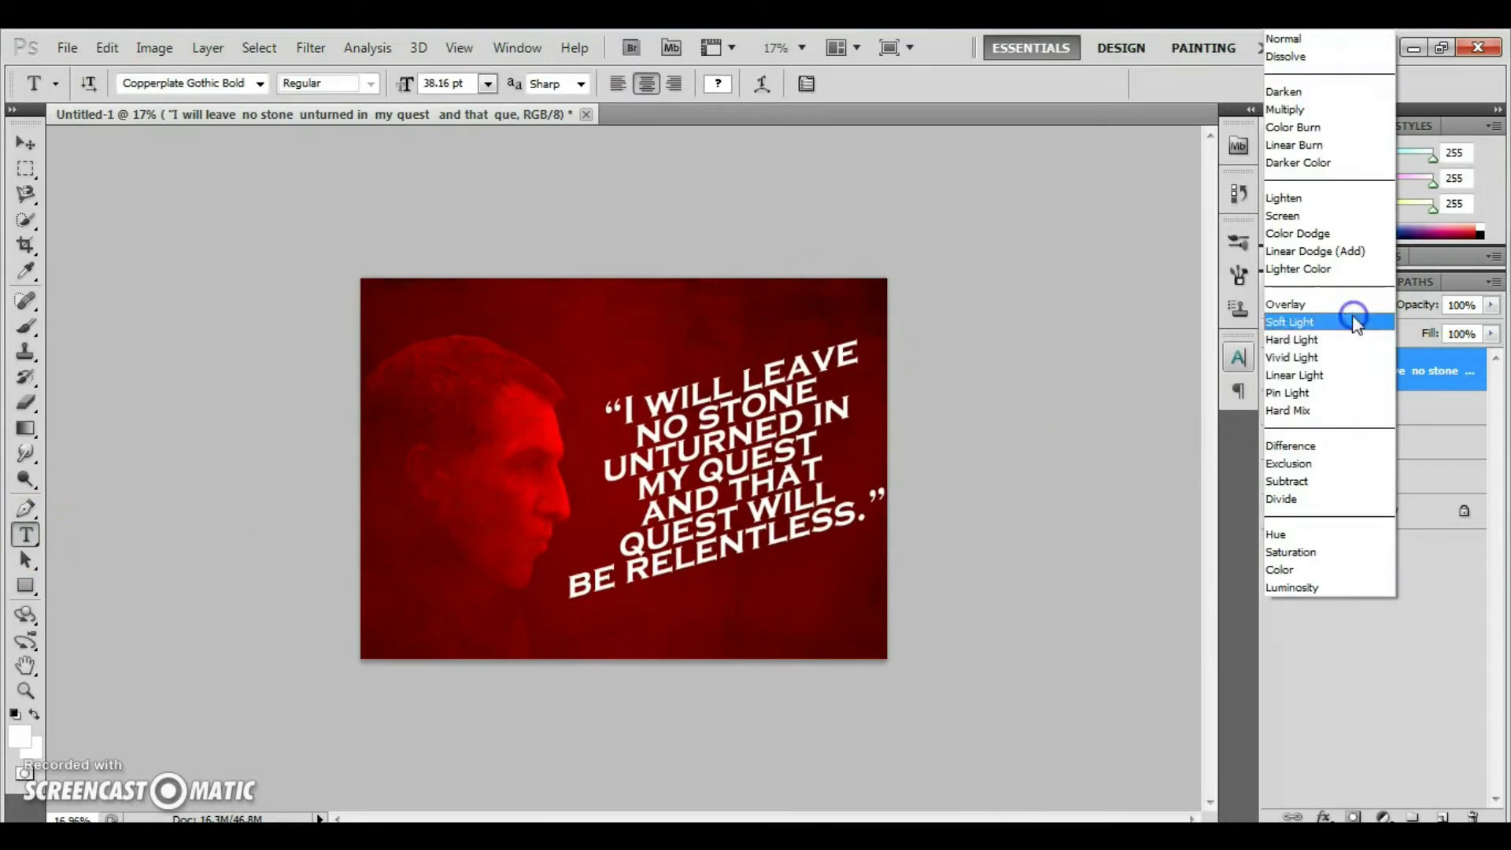
key("Down")
key("Up")
key("Up")
key("Up")
key("Up")
key("Down")
key("Down")
key("Down")
key("Down")
key("Down")
key("Down")
key("Down")
key("Down")
key("Down")
key("Up")
key("Up")
key("Up")
key("Up")
key("Up")
key("Up")
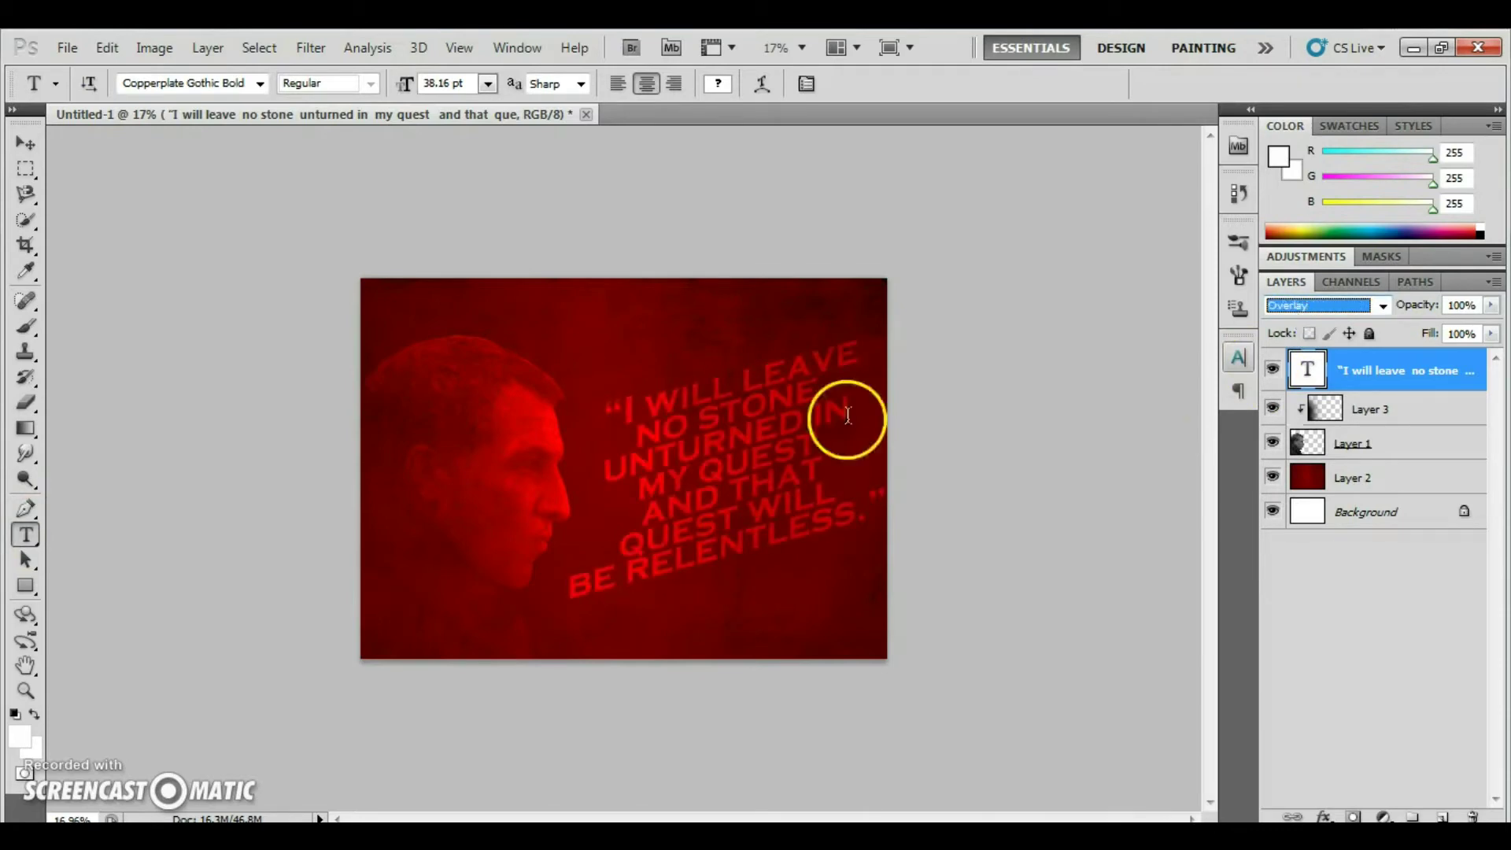
- Draw a thin white line with the Line tool and move it above the quote
key("u")
left_click_drag(821, 374, 841, 374)
key("ctrl+t")
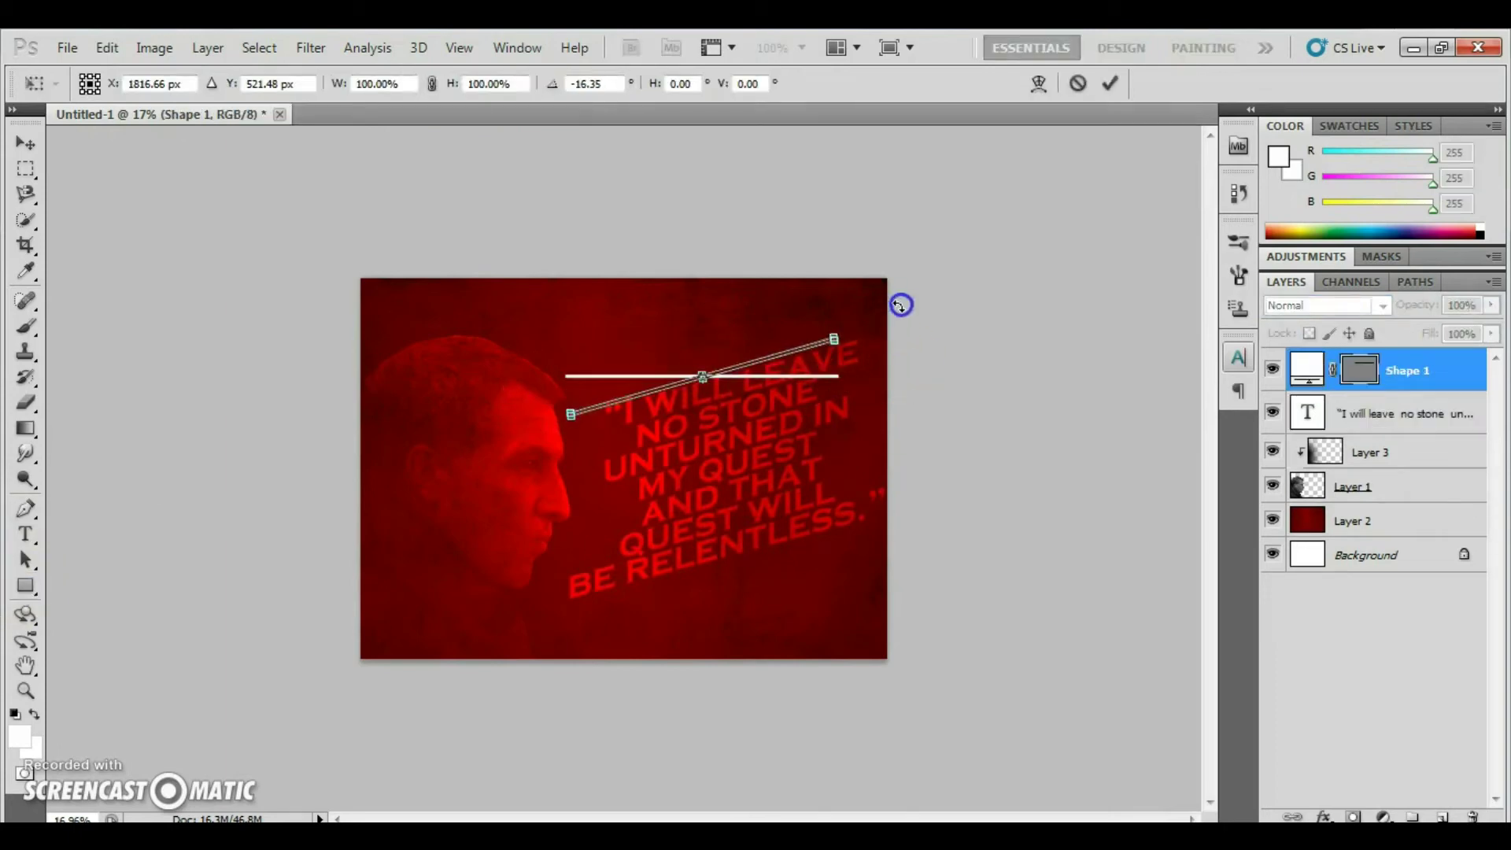
key("Return")
key("v")
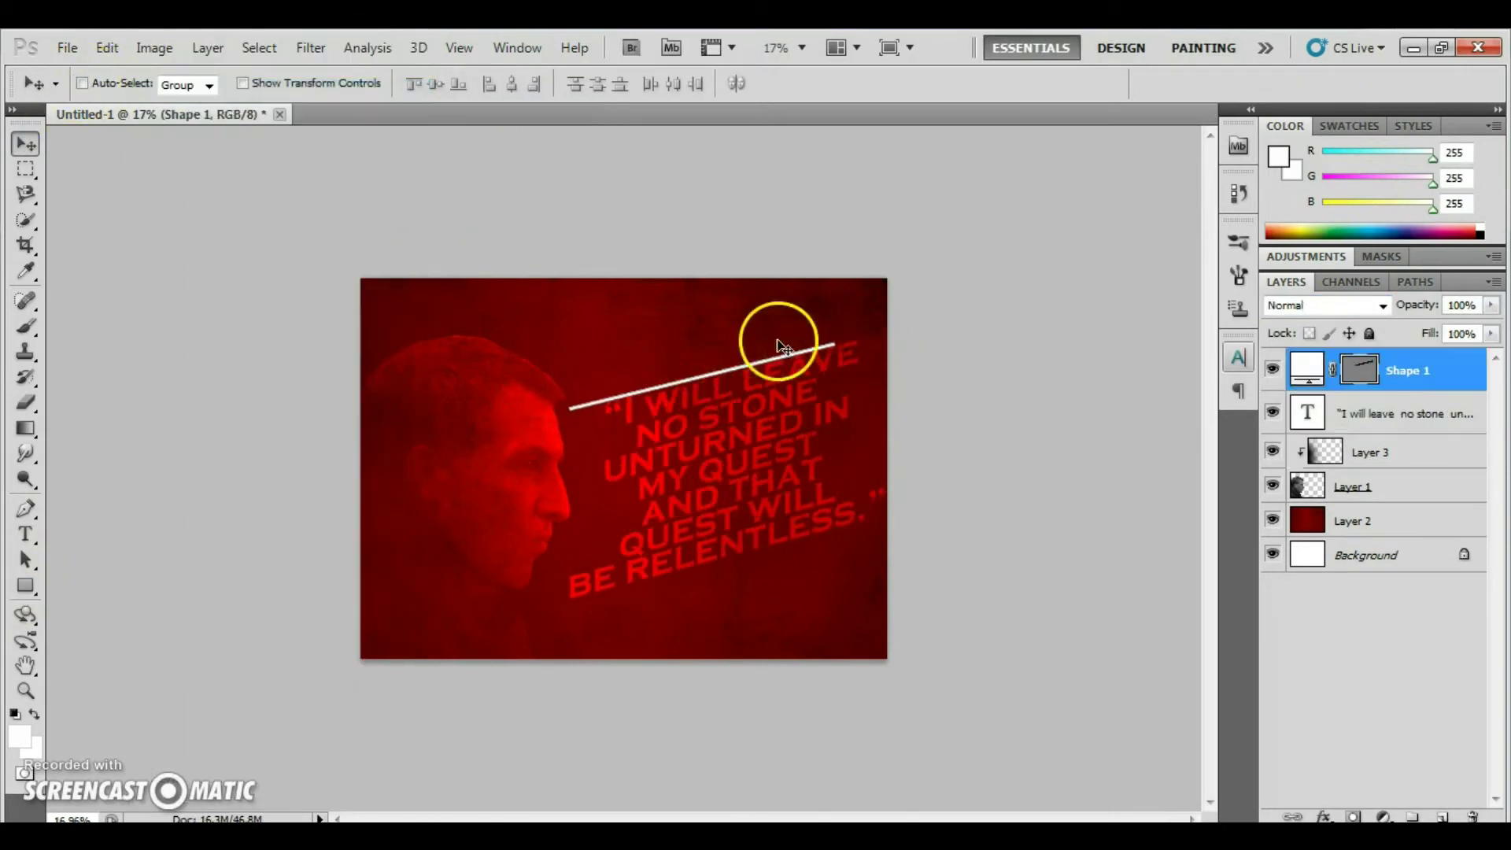
left_click_drag(779, 347, 848, 314)
- Stretch the line further left so it spans the top of the quote
key("ctrl+t")
left_click_drag(641, 371, 555, 409)
key("Return")
key("ctrl+t")
key("Return")
- Set Shape 1 to Color Burn blending, stepping back to restore its deleted path
left_click(1338, 305)
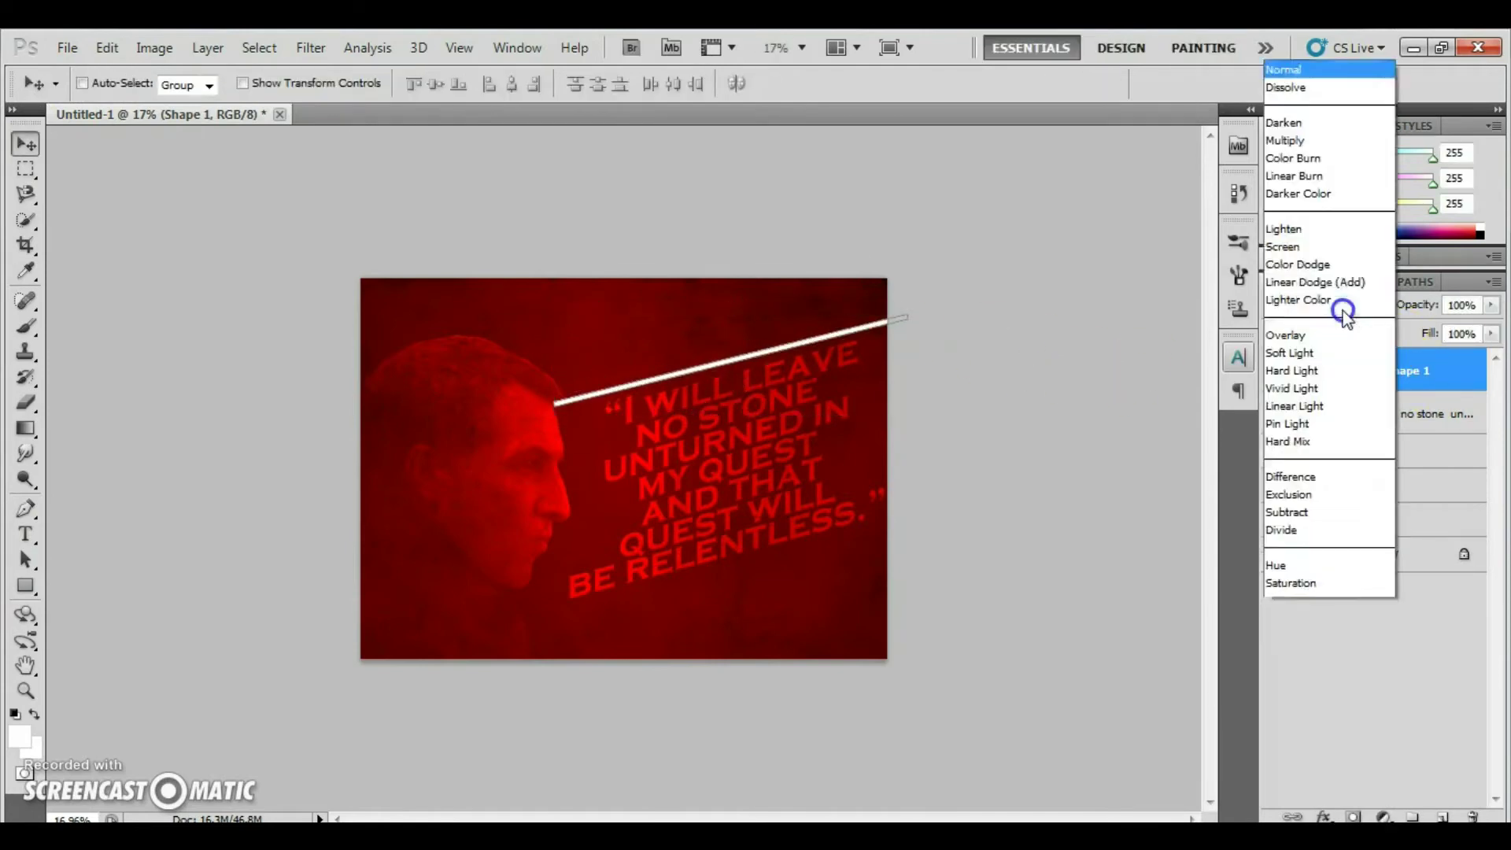
left_click(1406, 285)
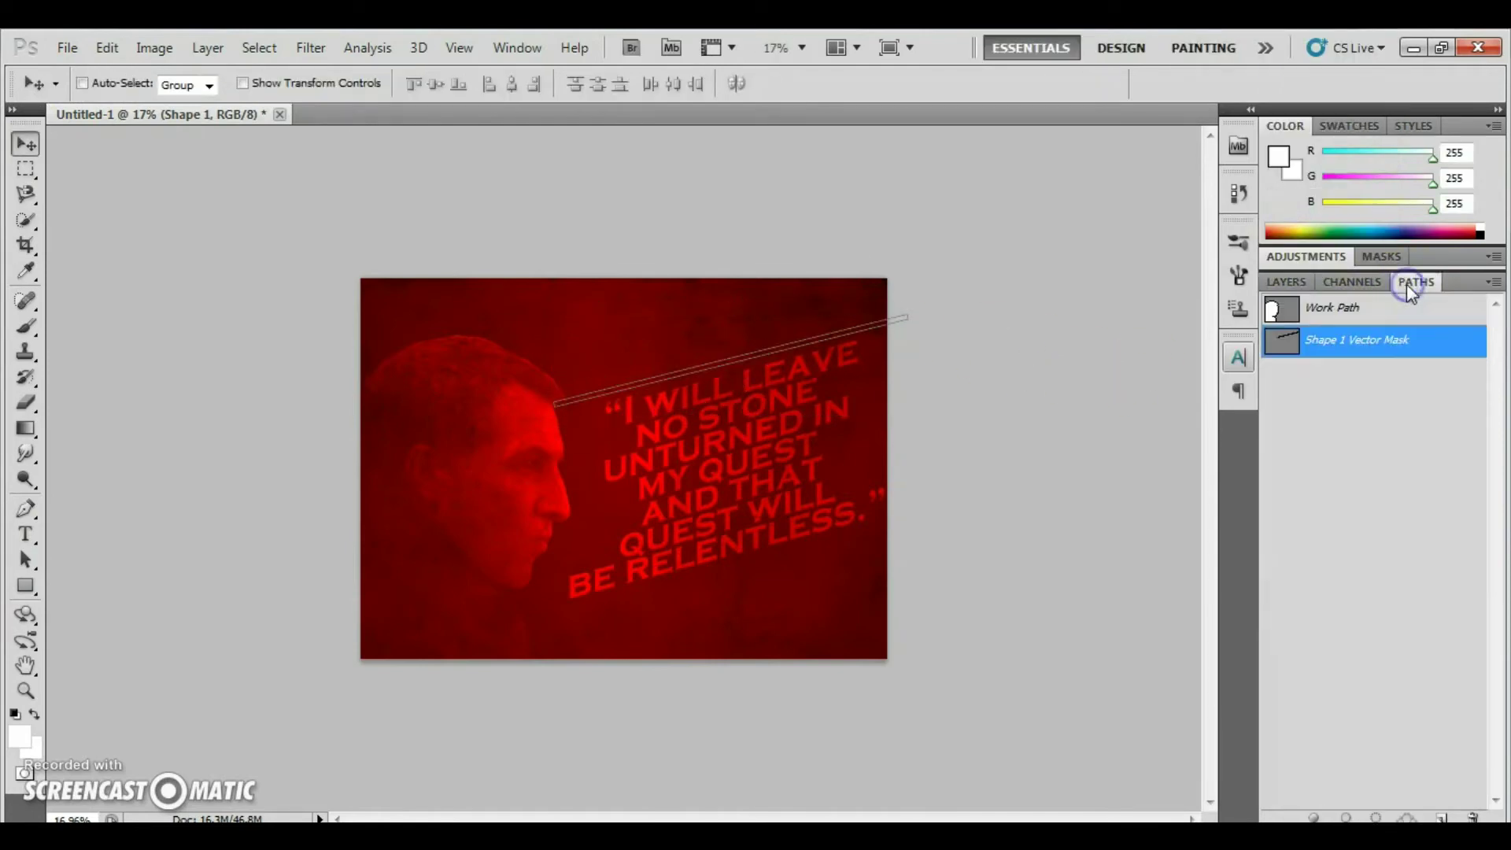
left_click(1377, 342)
left_click(1293, 282)
left_click(107, 47)
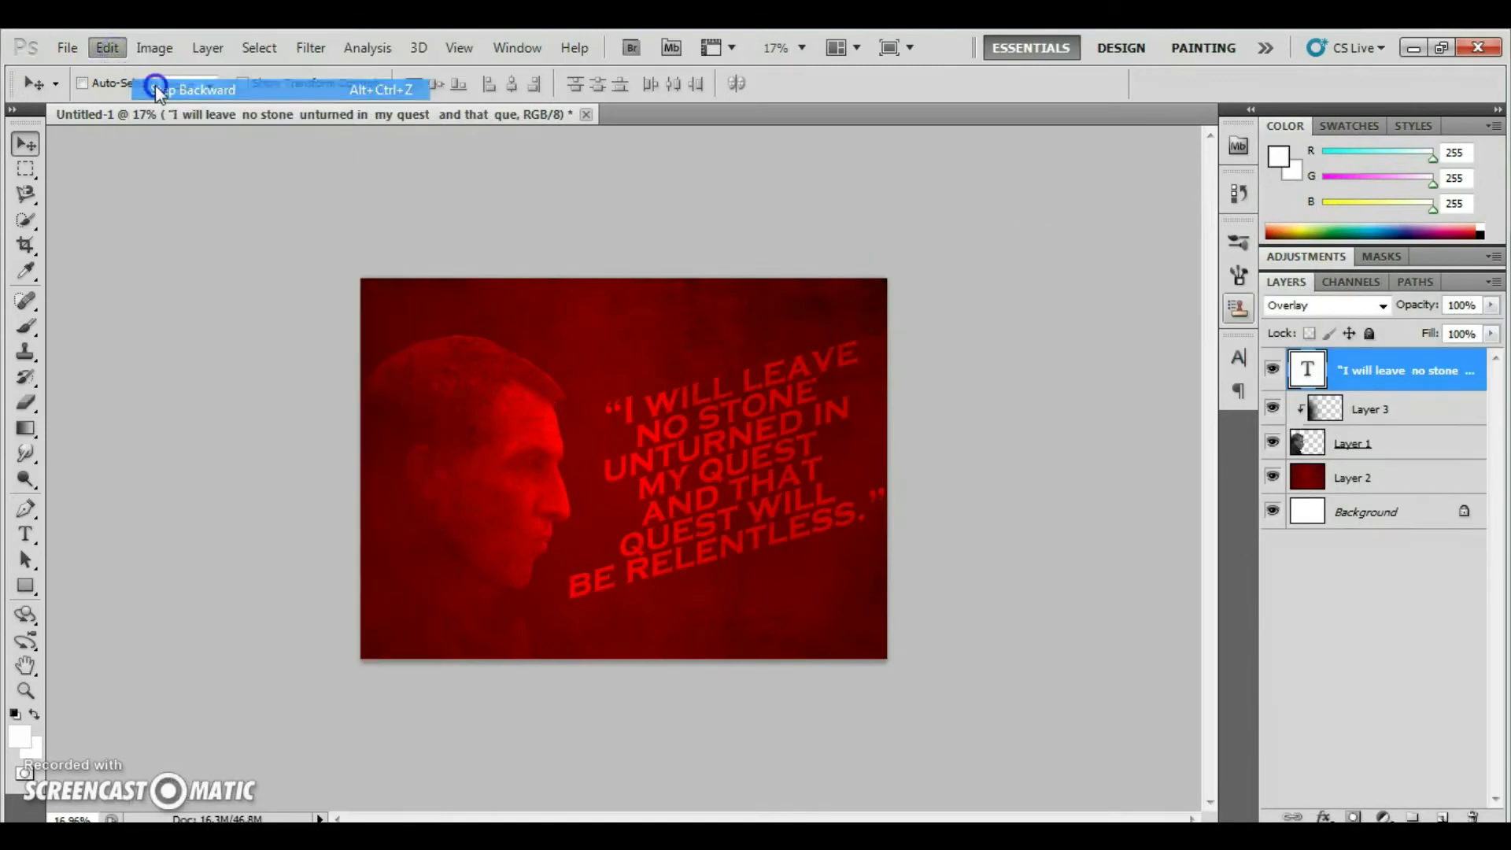
left_click(189, 91)
left_click(1424, 370)
left_click(1327, 304)
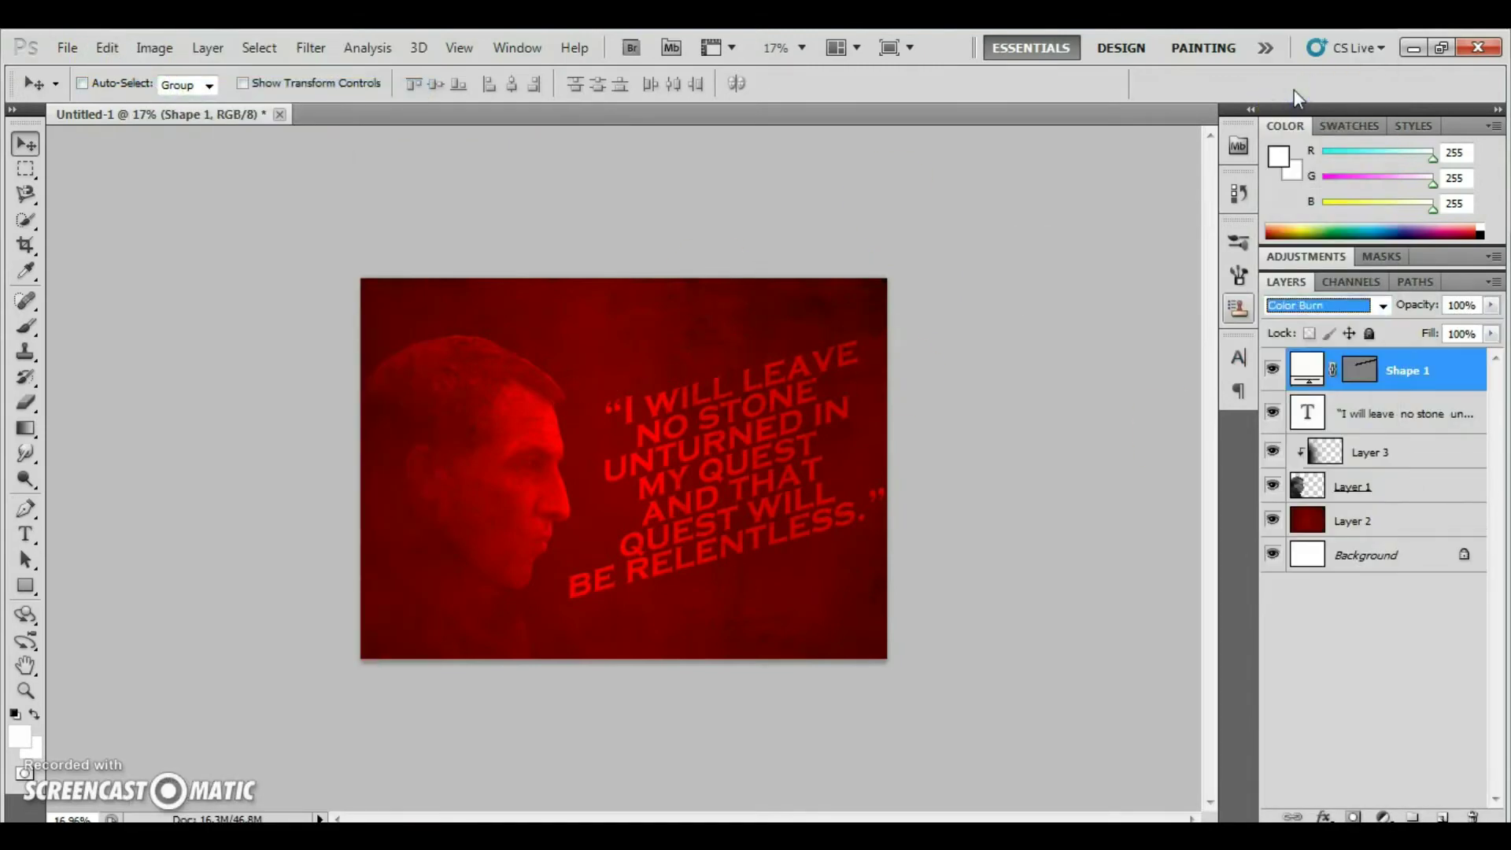
- Duplicate the Shape 1 line layer and move the copy below the quote
right_click(1432, 370)
left_click(1259, 354)
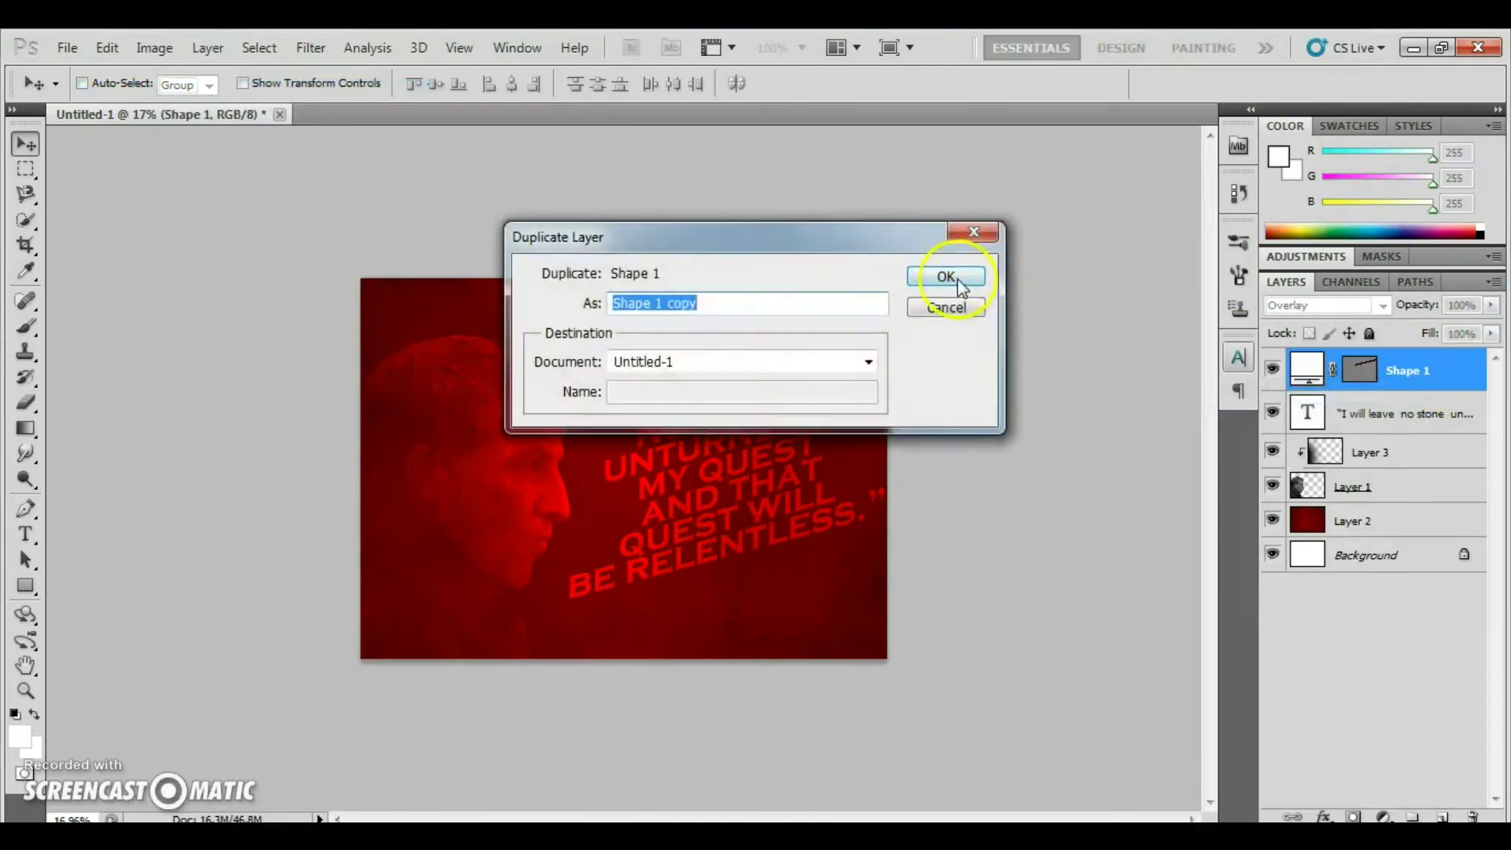
left_click(955, 280)
left_click(35, 143)
left_click_drag(681, 423, 684, 589)
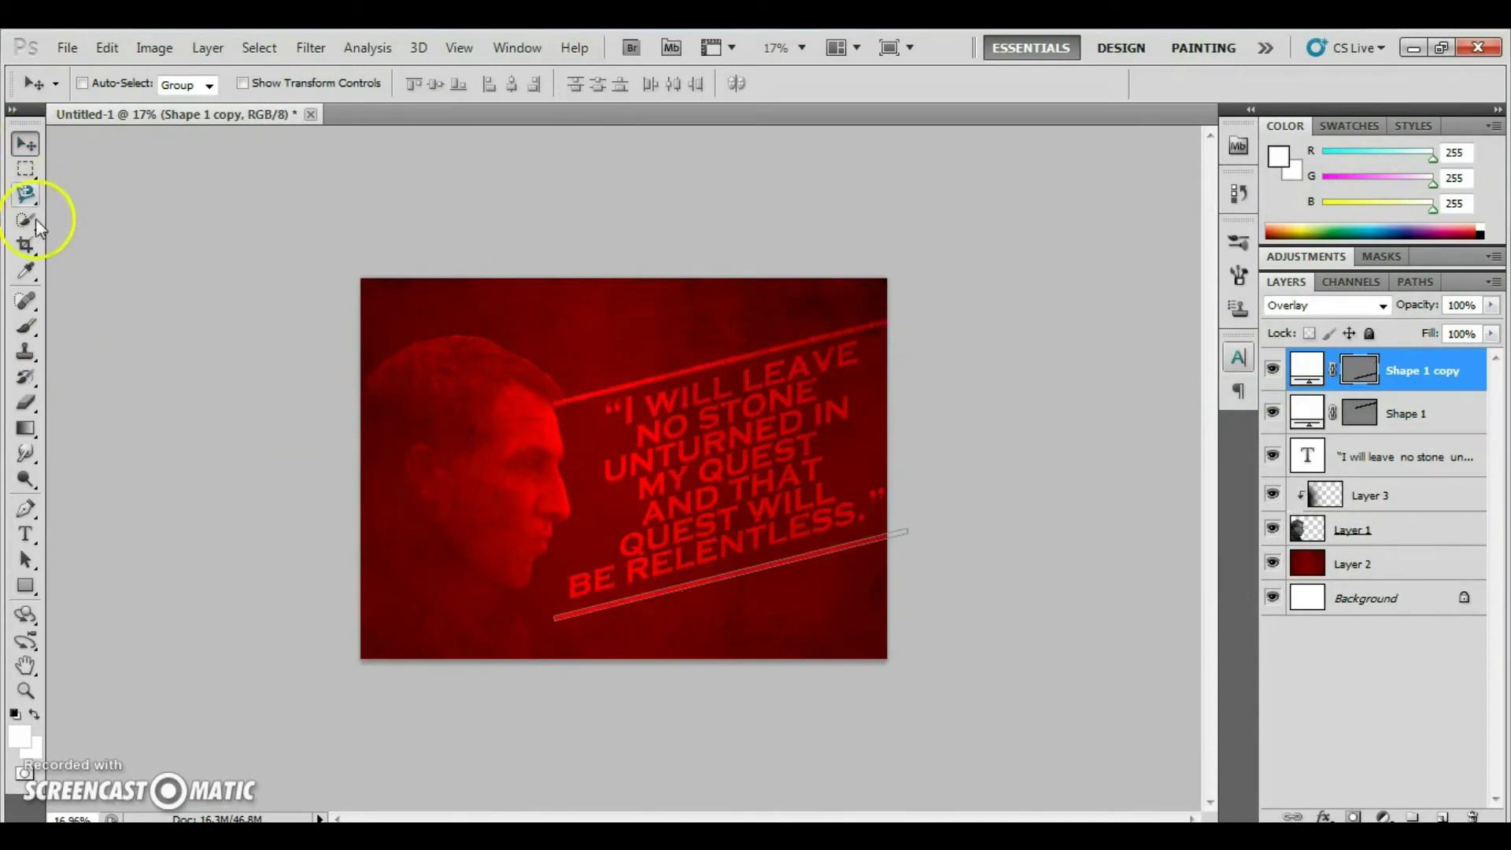
- Rasterize the original Shape 1 line layer
left_click(26, 690)
right_click(1409, 413)
left_click(1251, 482)
- Zoom in on the head and try a Polygonal Lasso selection, then deselect it
left_click_drag(556, 404, 622, 405)
left_click(30, 195)
left_click(550, 379)
left_click(540, 303)
key("ctrl+d")
left_click(26, 690)
- Select the portrait layer and zoom around the head and face with the Eraser ready
left_click_drag(594, 419, 560, 392)
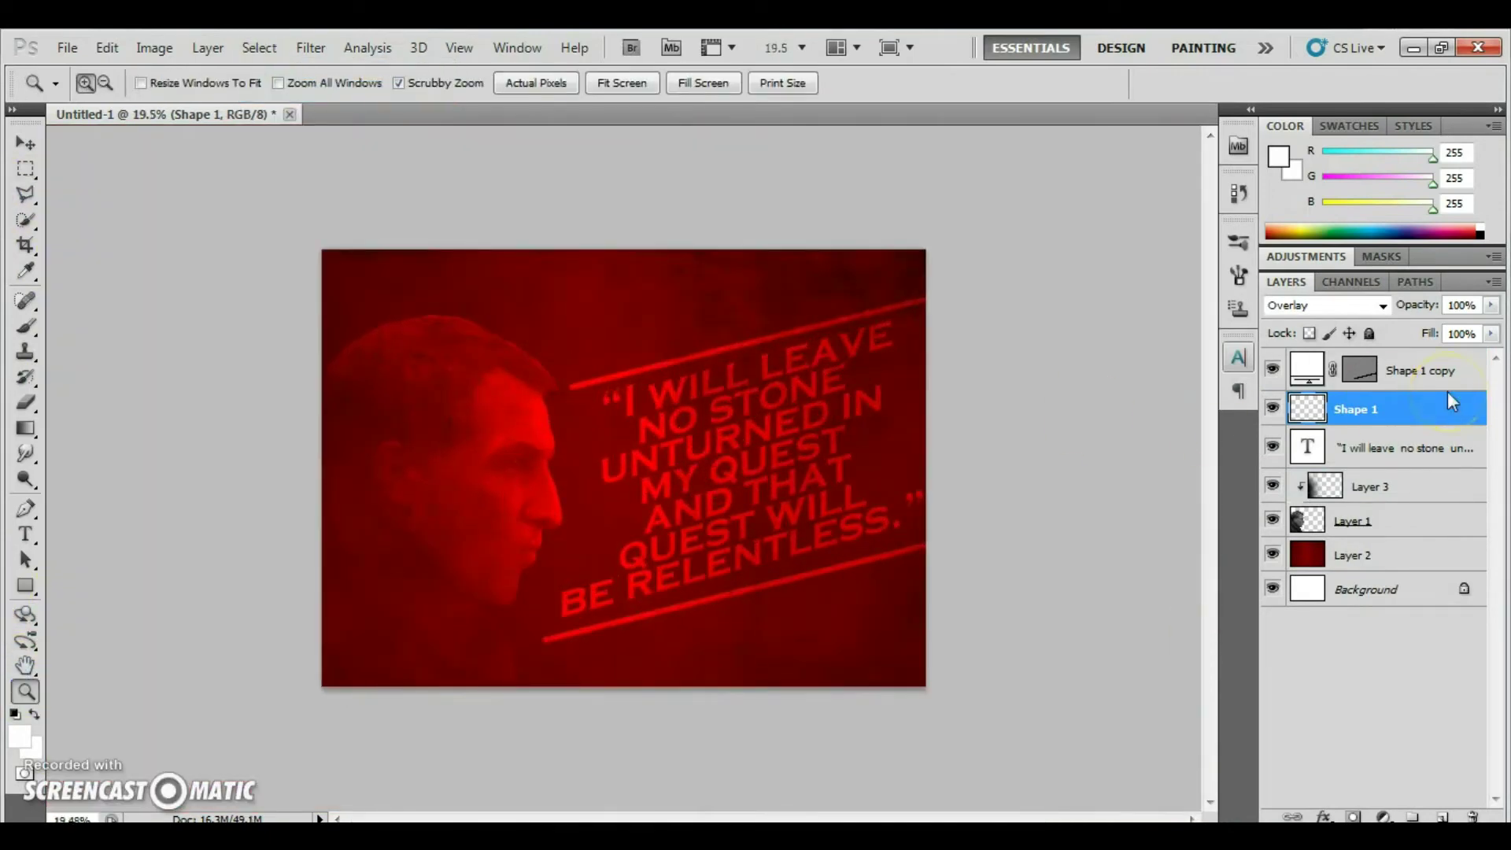
left_click_drag(819, 428, 905, 429)
left_click(1401, 521)
left_click(25, 402)
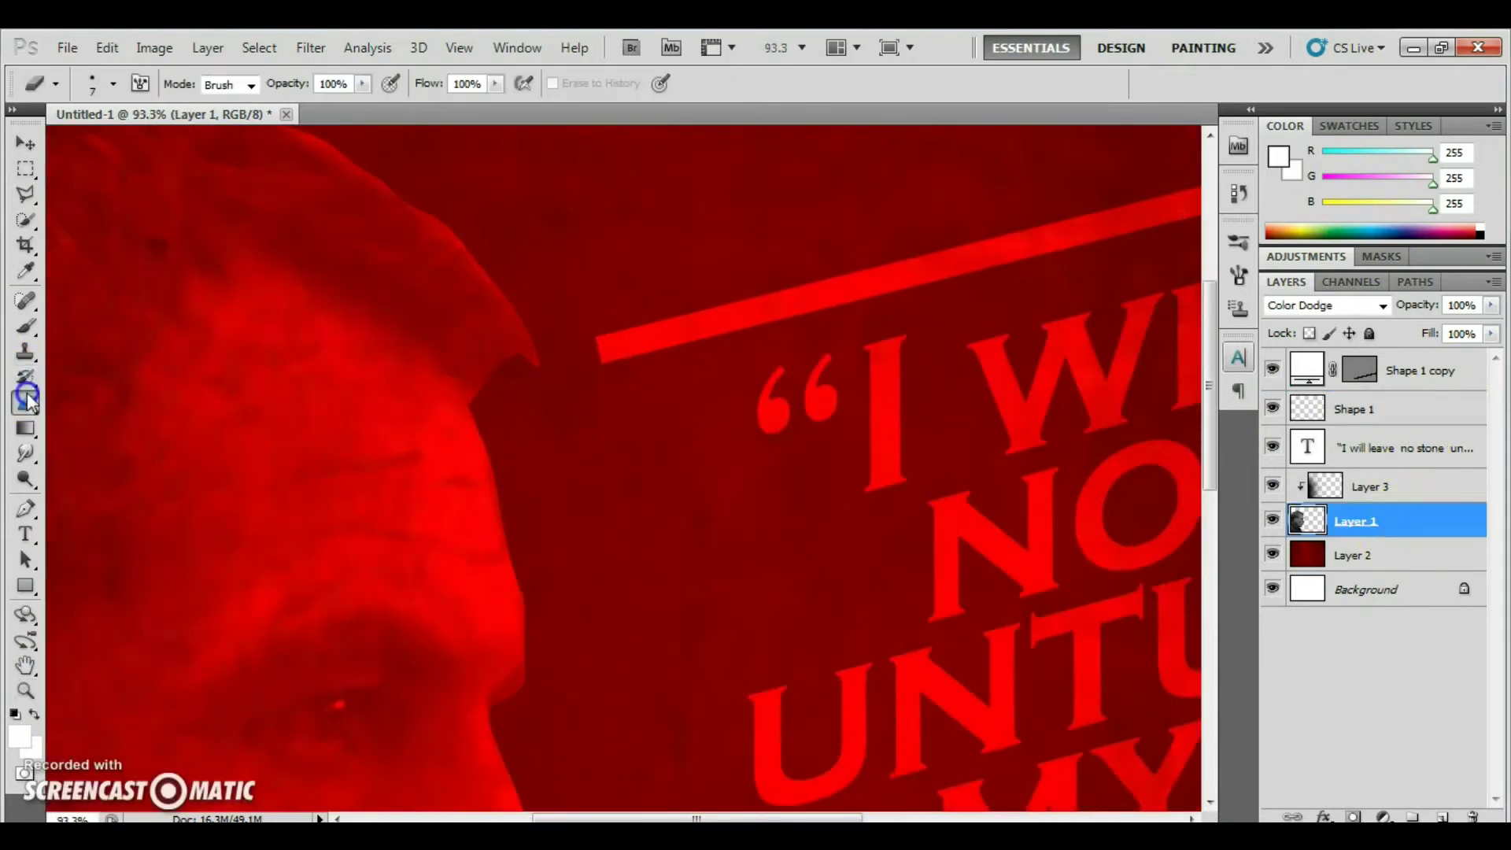
key("ctrl+0")
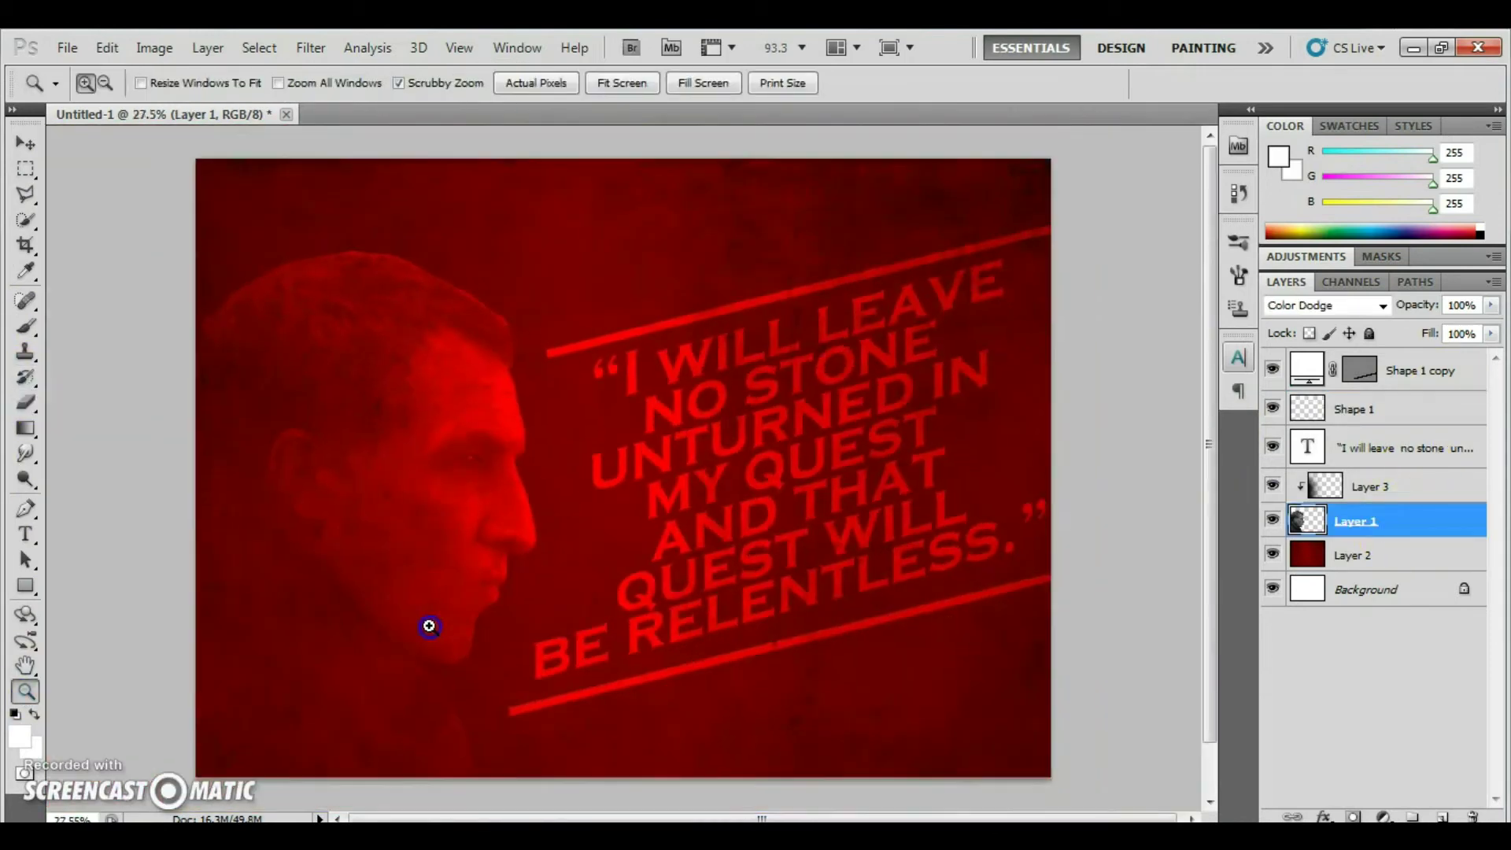
left_click_drag(371, 209, 470, 320)
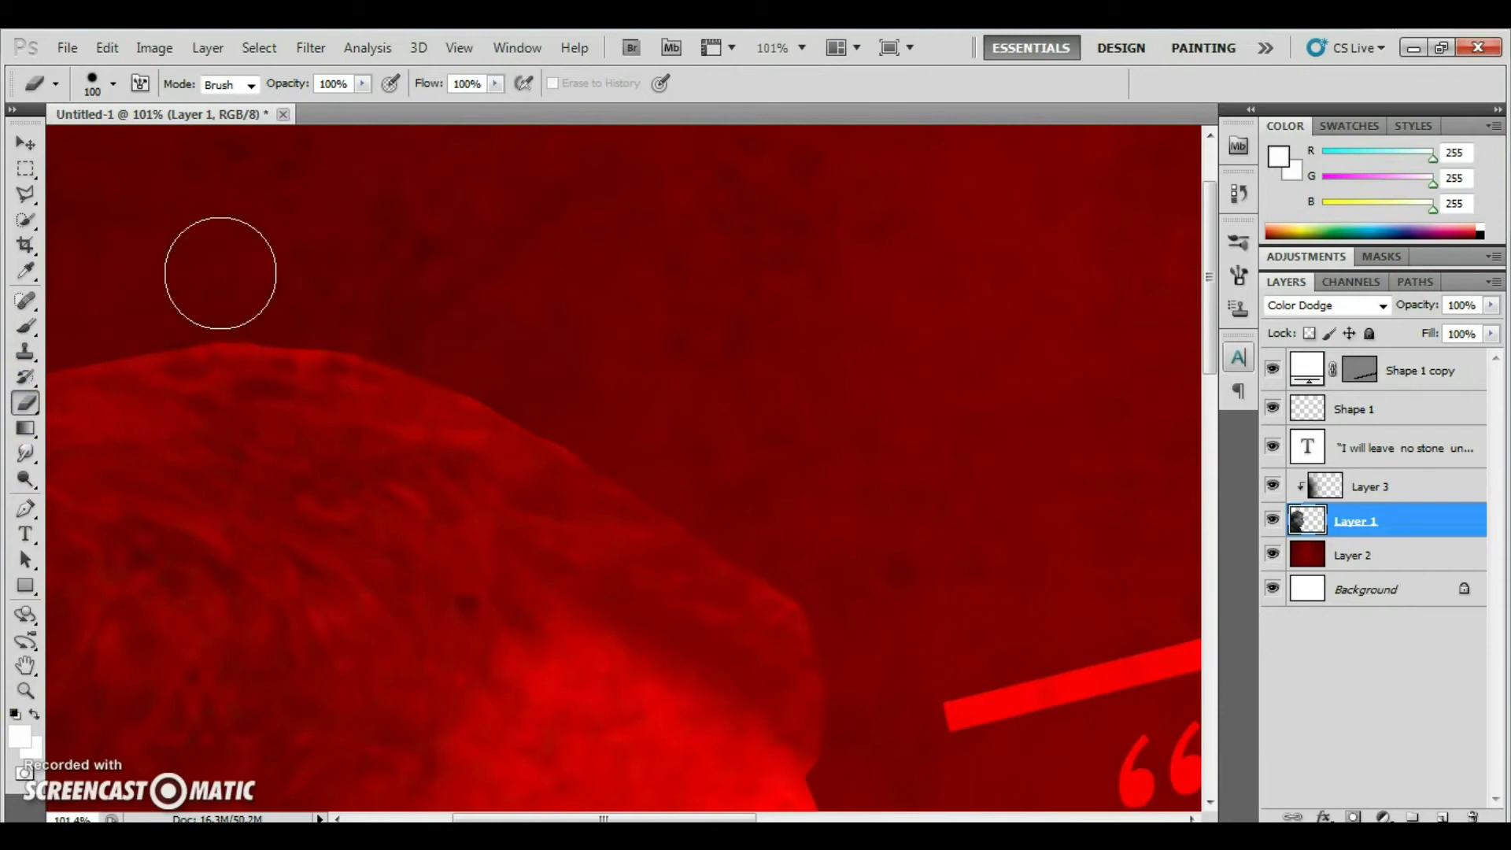
left_click(24, 691)
key("ctrl+0")
left_click_drag(499, 594, 607, 456)
key("e")
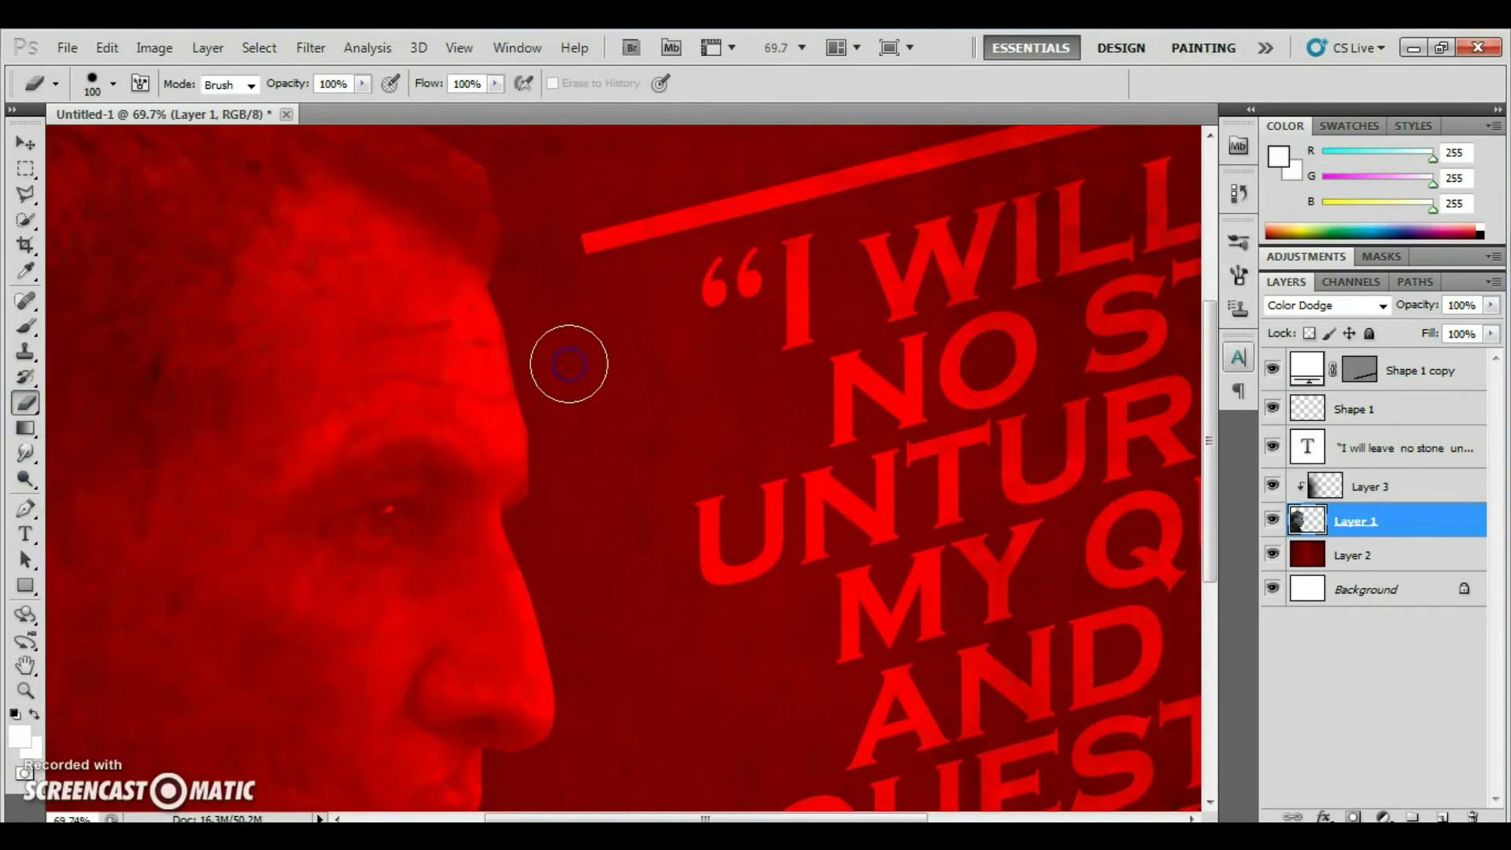
left_click(25, 691)
mouse_move(398, 615)
left_mouse_down()
mouse_move(348, 581)
mouse_move(437, 591)
left_mouse_up()
- Brighten the portrait layer by raising a point in Image > Adjustments > Curves
left_click(169, 55)
left_click(630, 122)
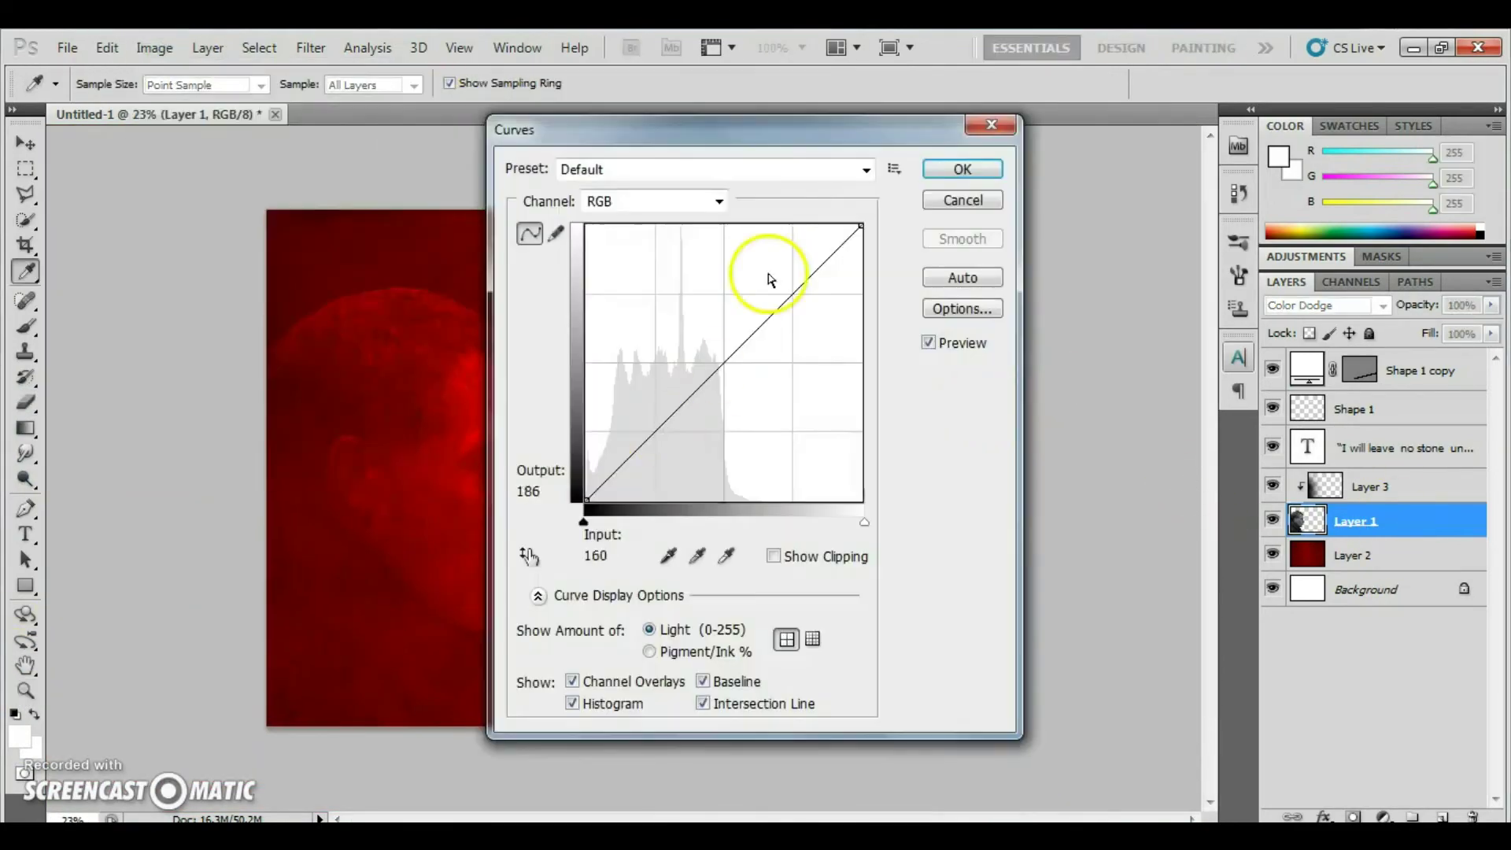
left_click_drag(551, 125, 813, 284)
left_click_drag(961, 512, 956, 506)
key("Return")
key("z")
- Zoom out on the poster and switch to a new web browser tab
key("ctrl+minus")
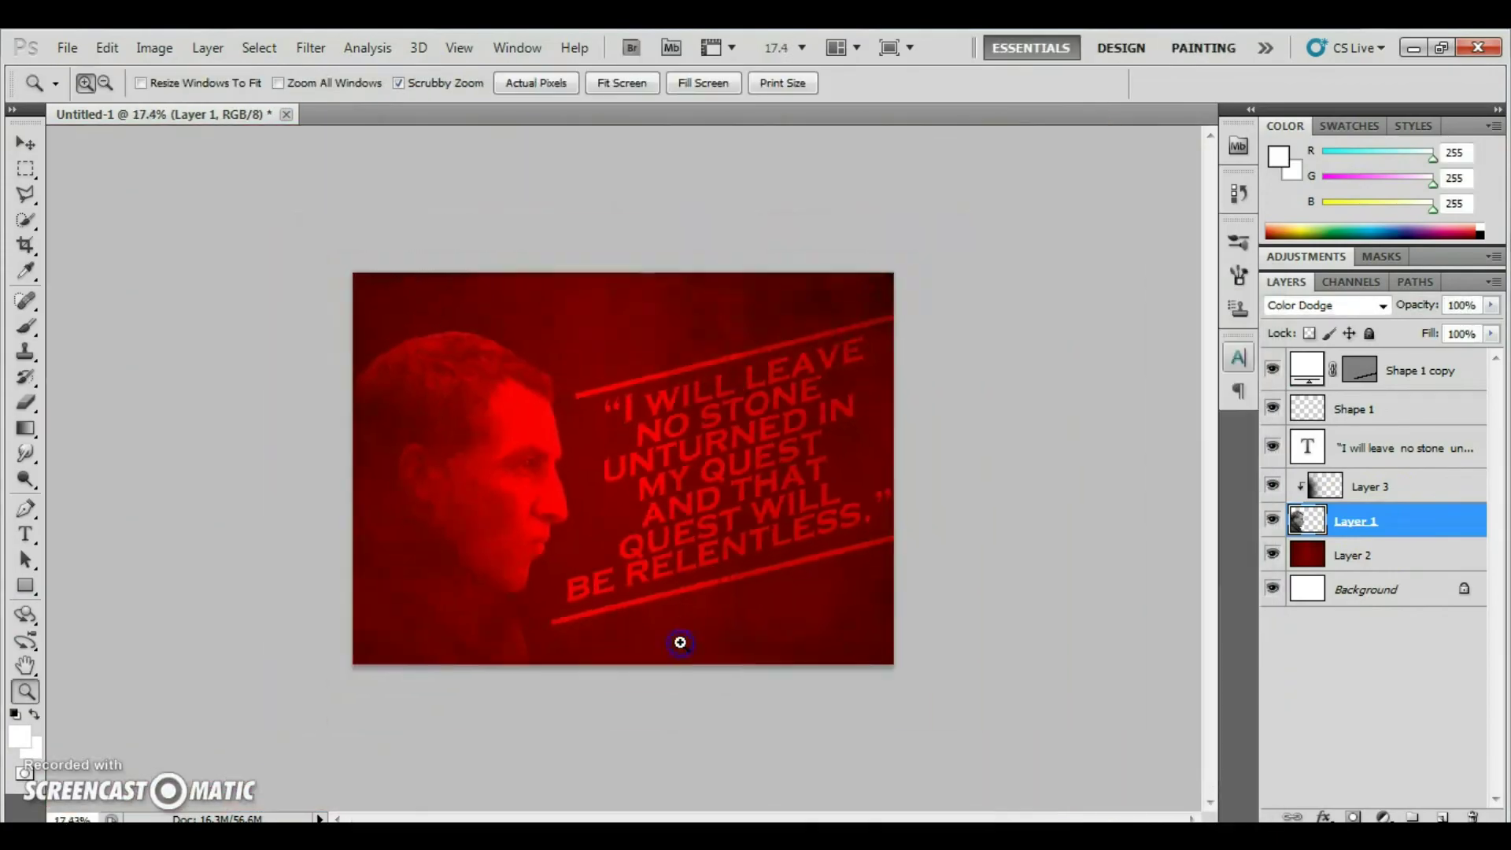
key("alt+Tab")
key("ctrl+t")
- Search Google Images for the person's signature, then refine the query to their autograph
type("brendan rodgers")
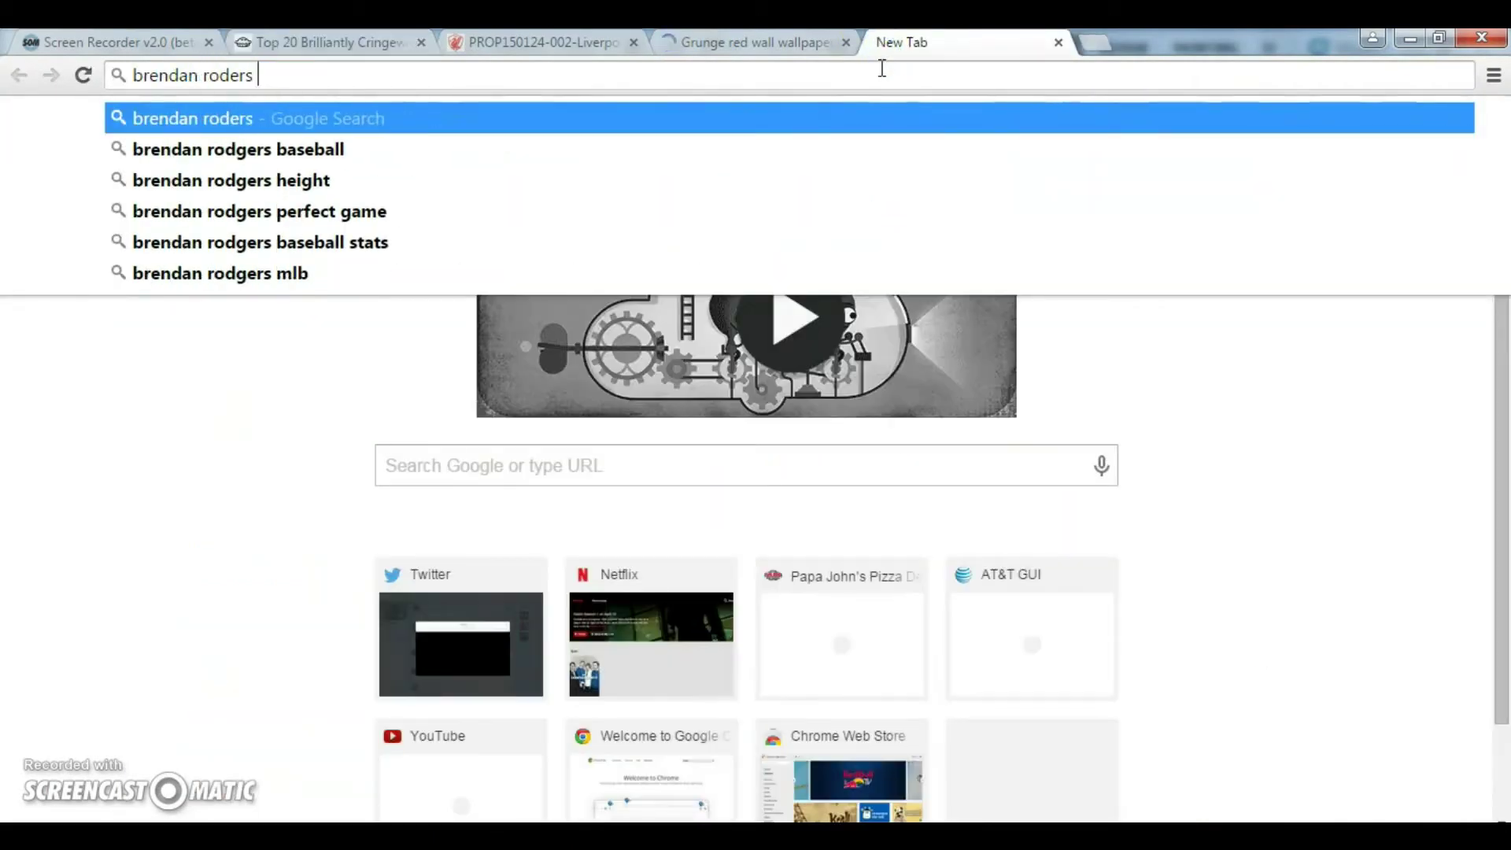
type(" signat")
key("Return")
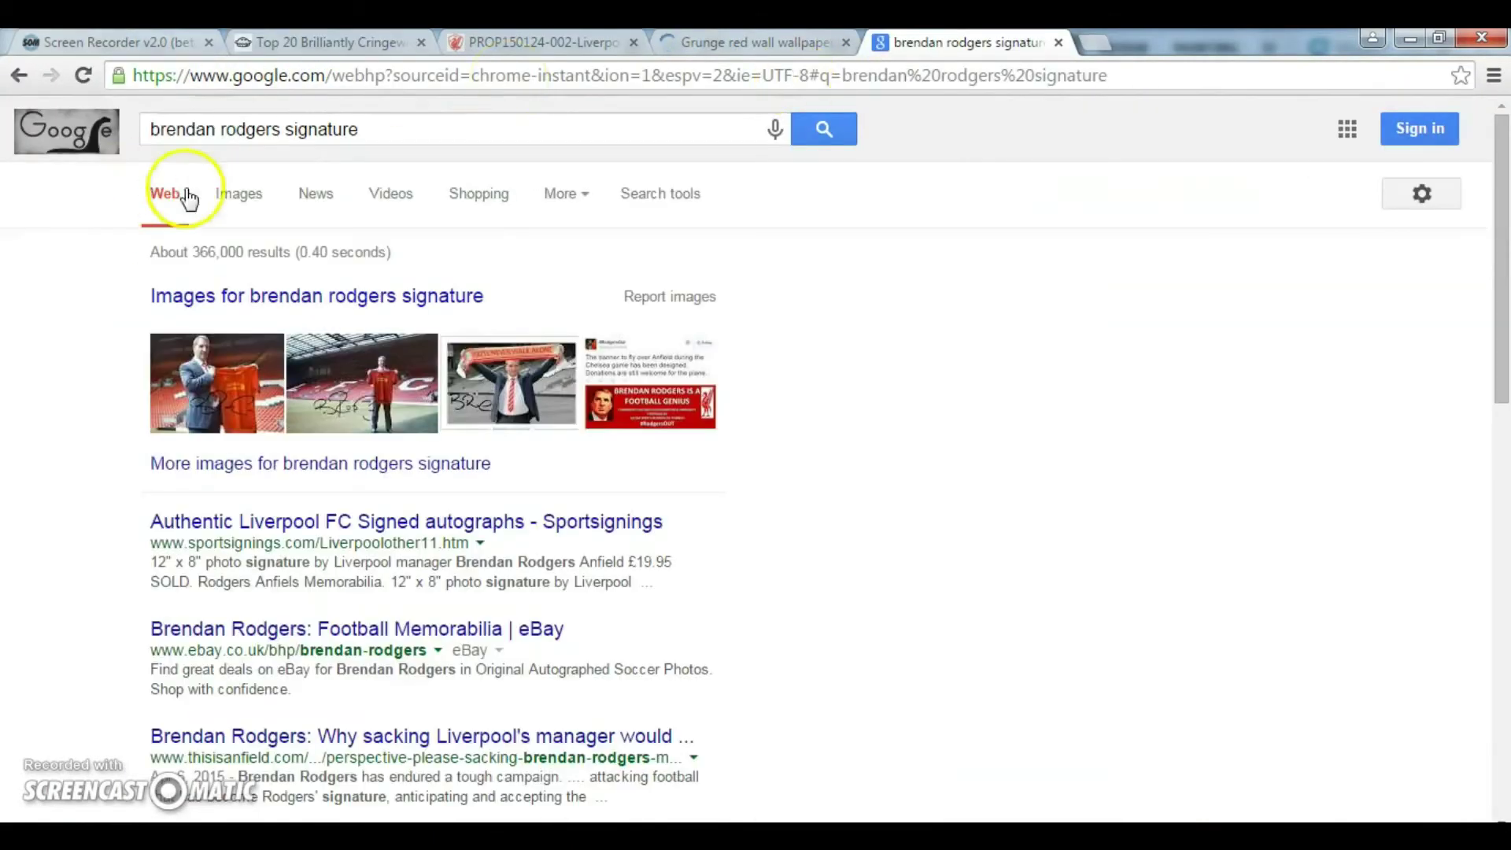
left_click(238, 195)
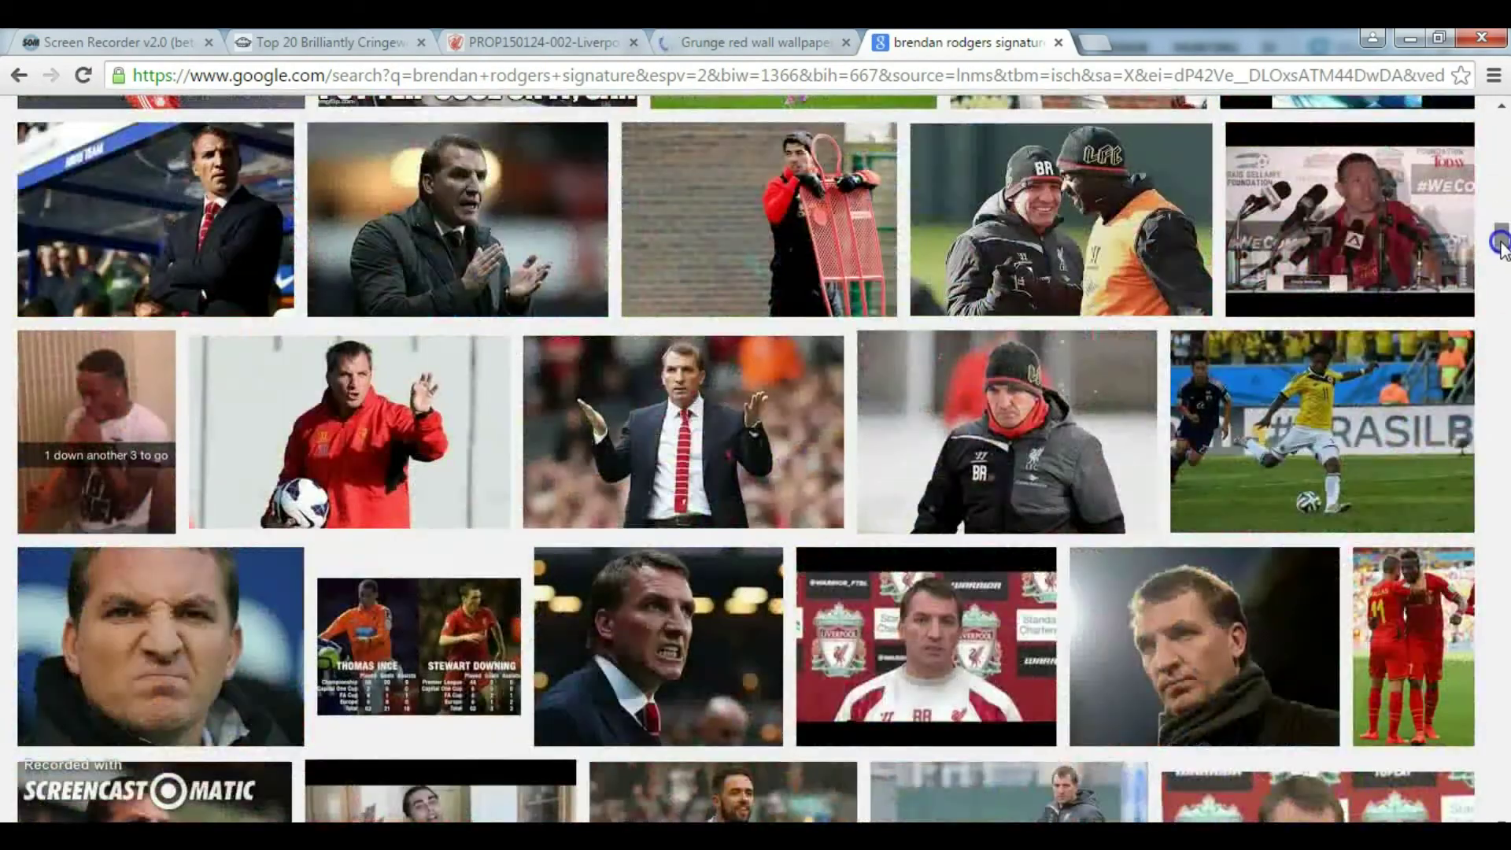
left_click_drag(1502, 150, 438, 152)
left_click(433, 130)
key("BackSpace")
key("BackSpace")
key("BackSpace")
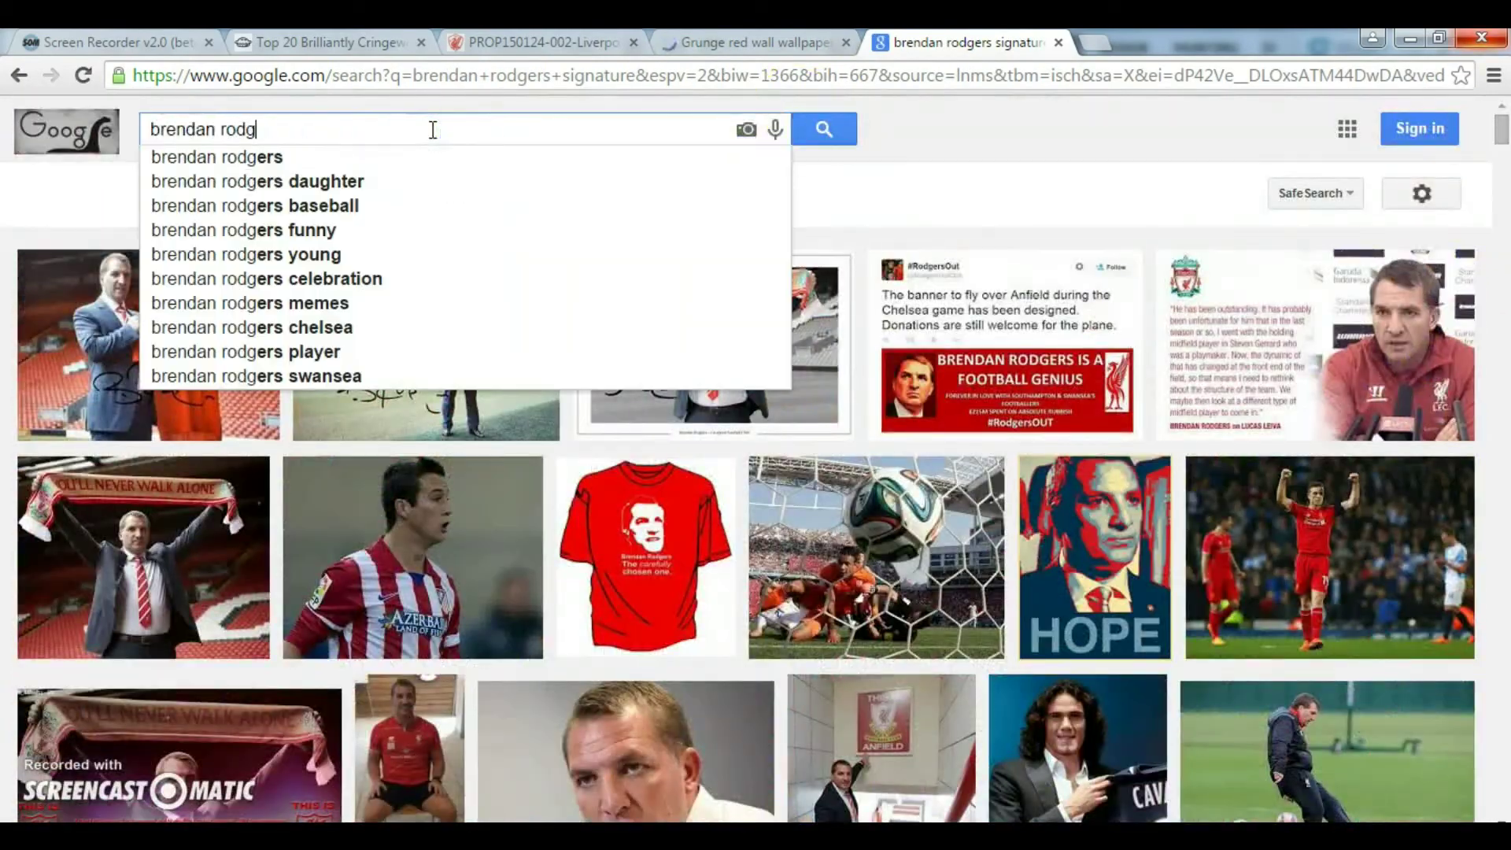
type("ers autograph")
key("Return")
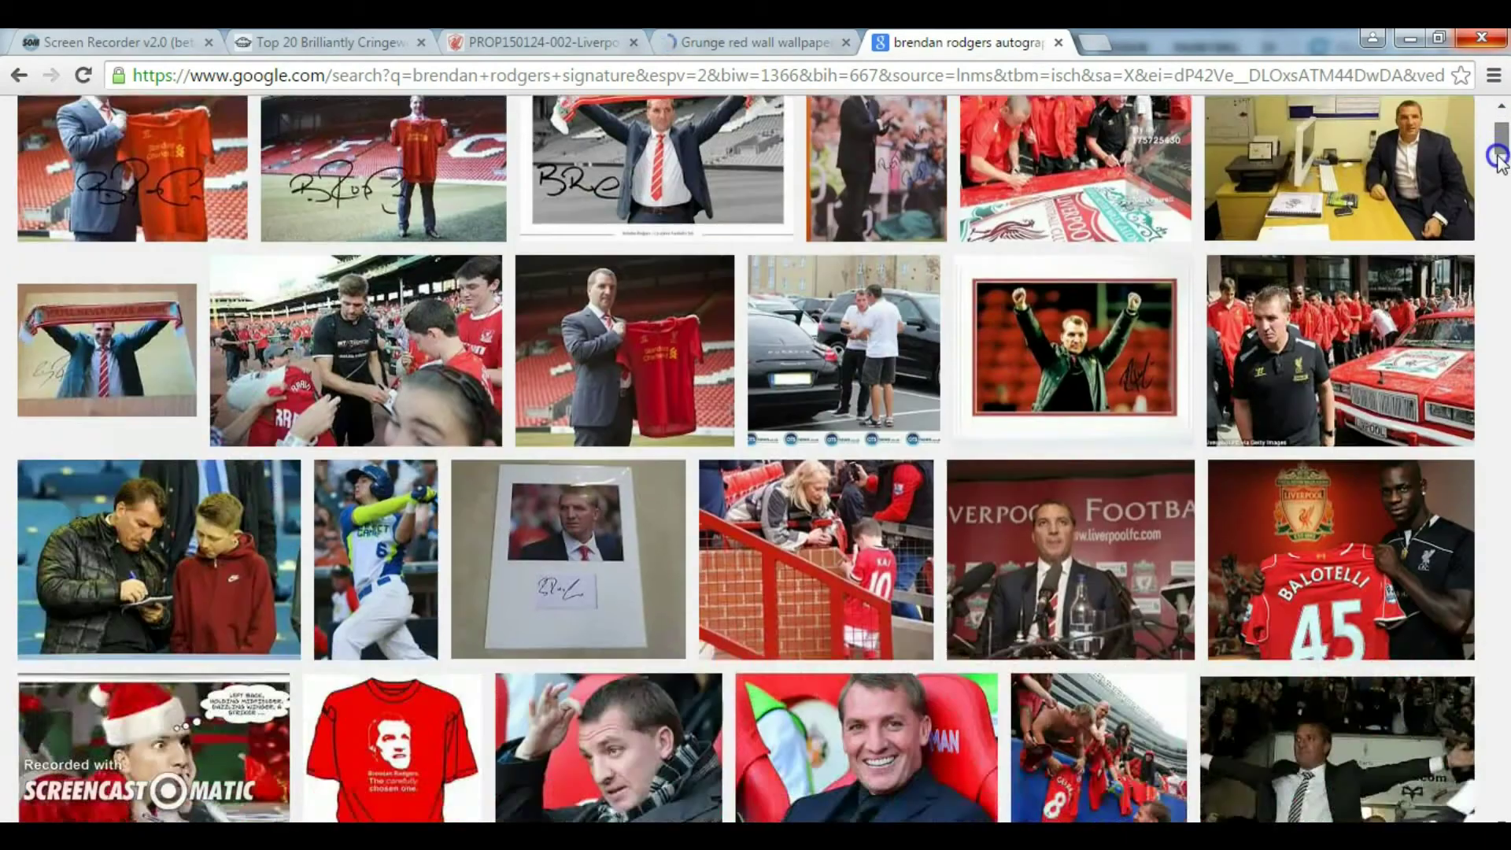
scroll(1302, 527, "down", 10)
- Open the signed-photo result at full size and copy the image
left_click(569, 779)
left_click(1144, 440)
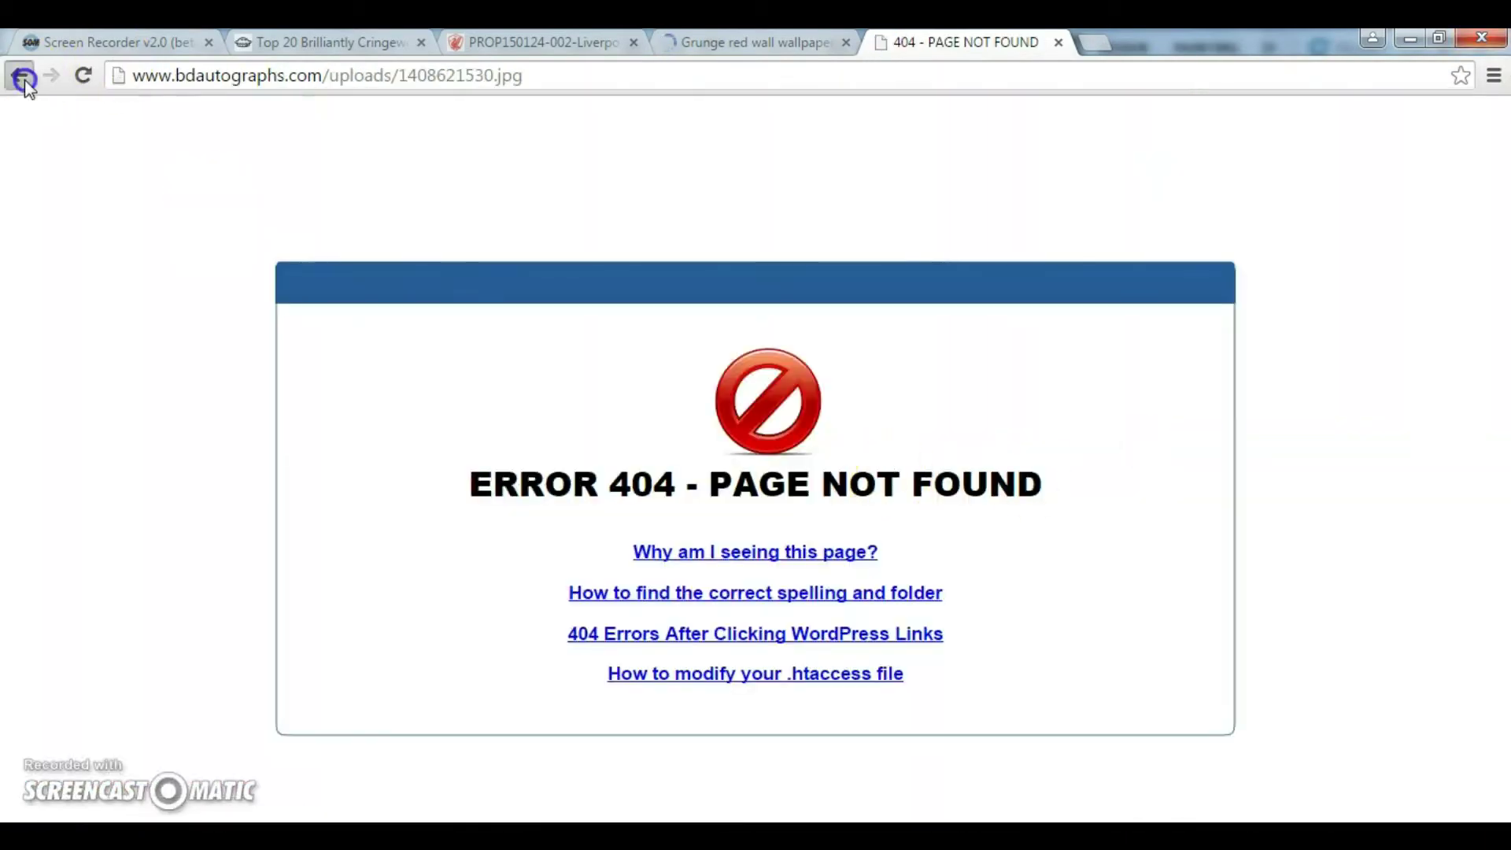
left_click(22, 77)
left_click(569, 181)
left_click(1123, 473)
right_click(206, 278)
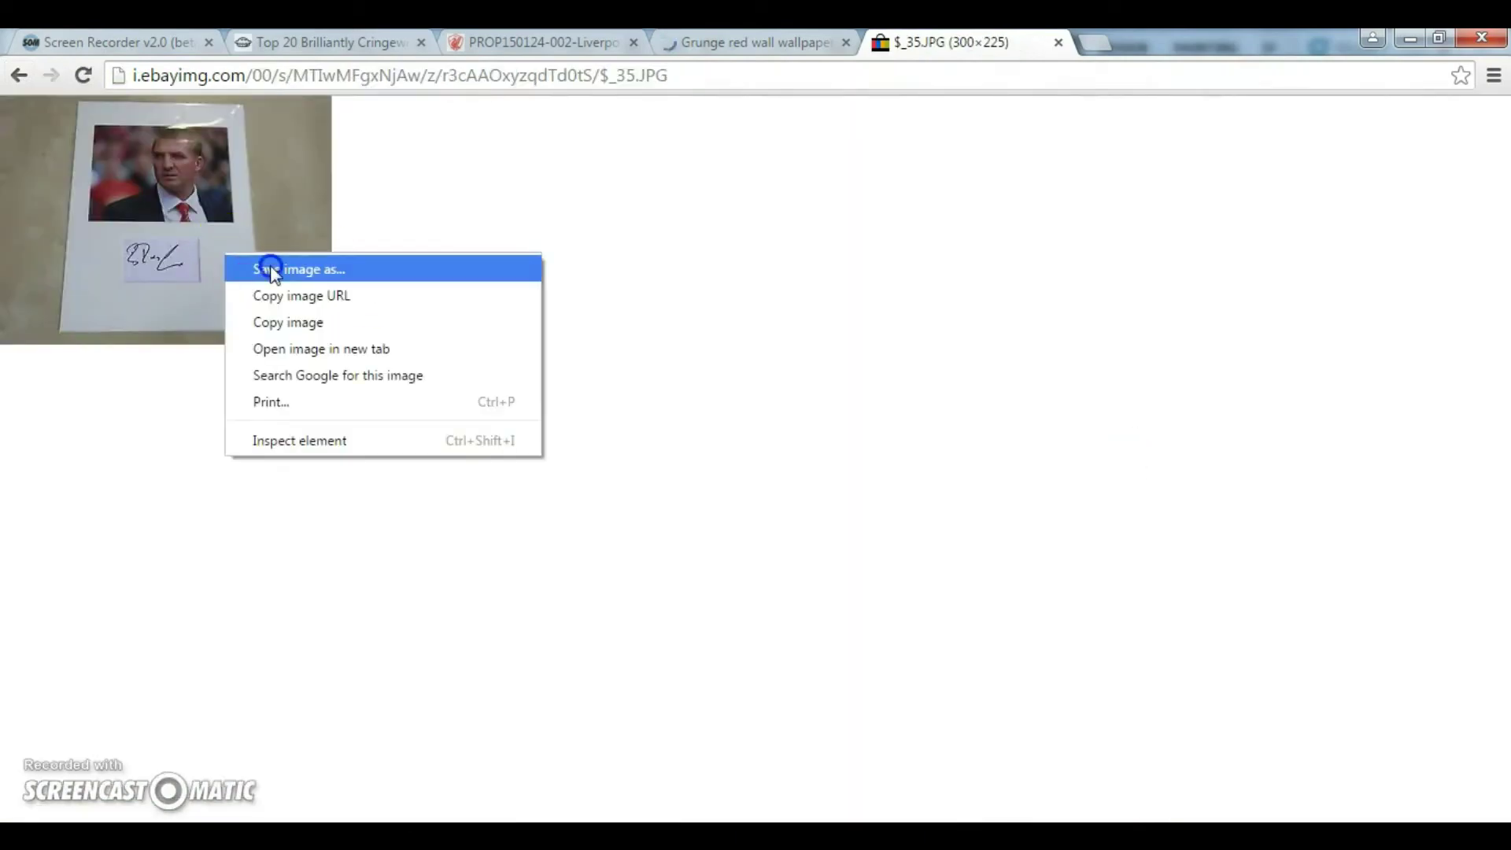
left_click(256, 335)
- Paste the copied signed photo into the Photoshop poster as Layer 4
key("alt+Tab")
left_click(102, 47)
left_click(126, 200)
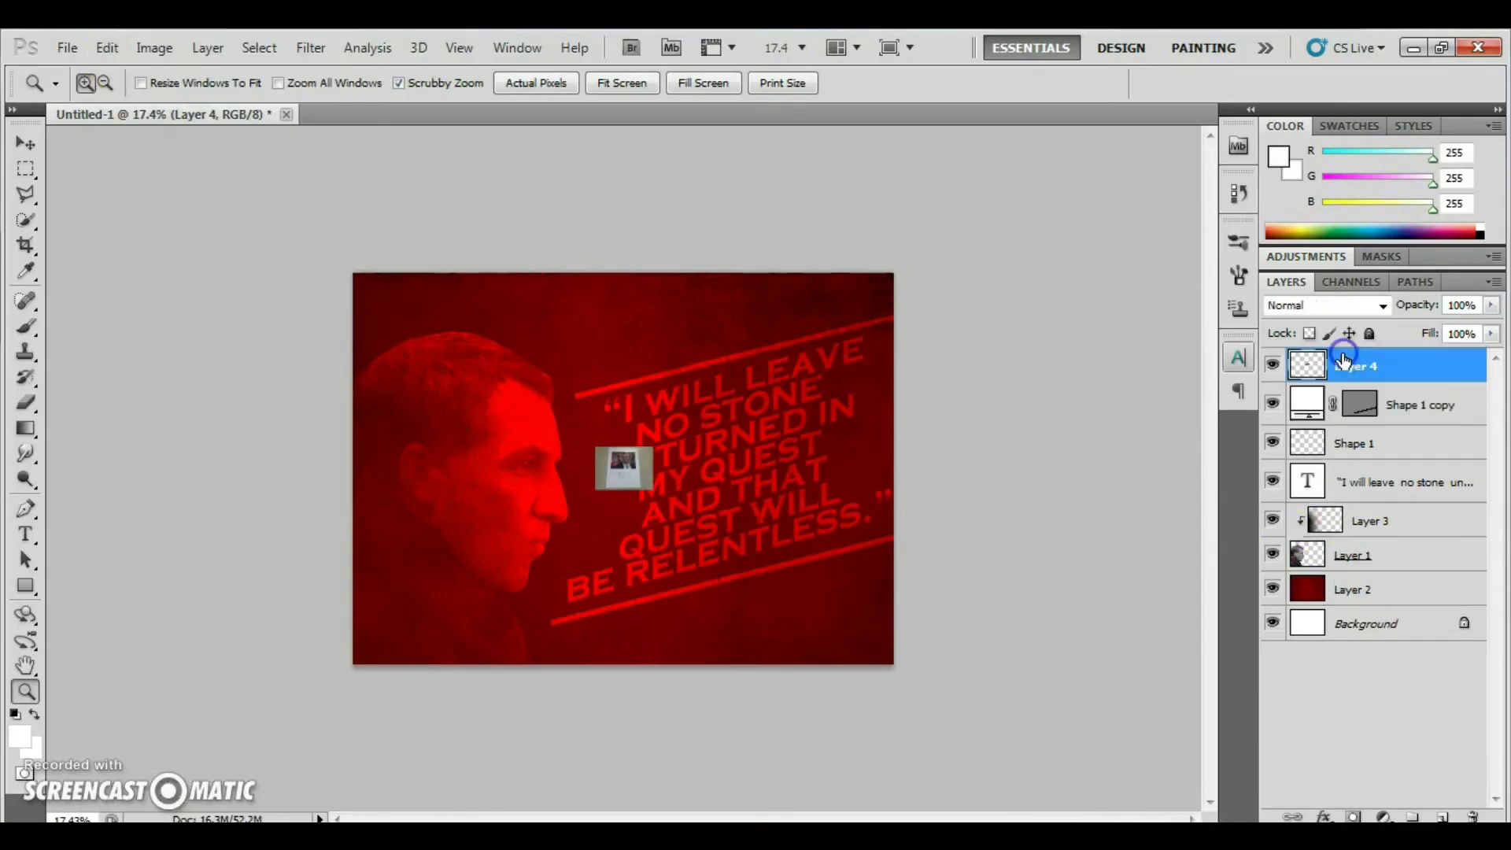
- Save the poster document with File > Save As under the name RYS2
left_click_drag(622, 480, 913, 573)
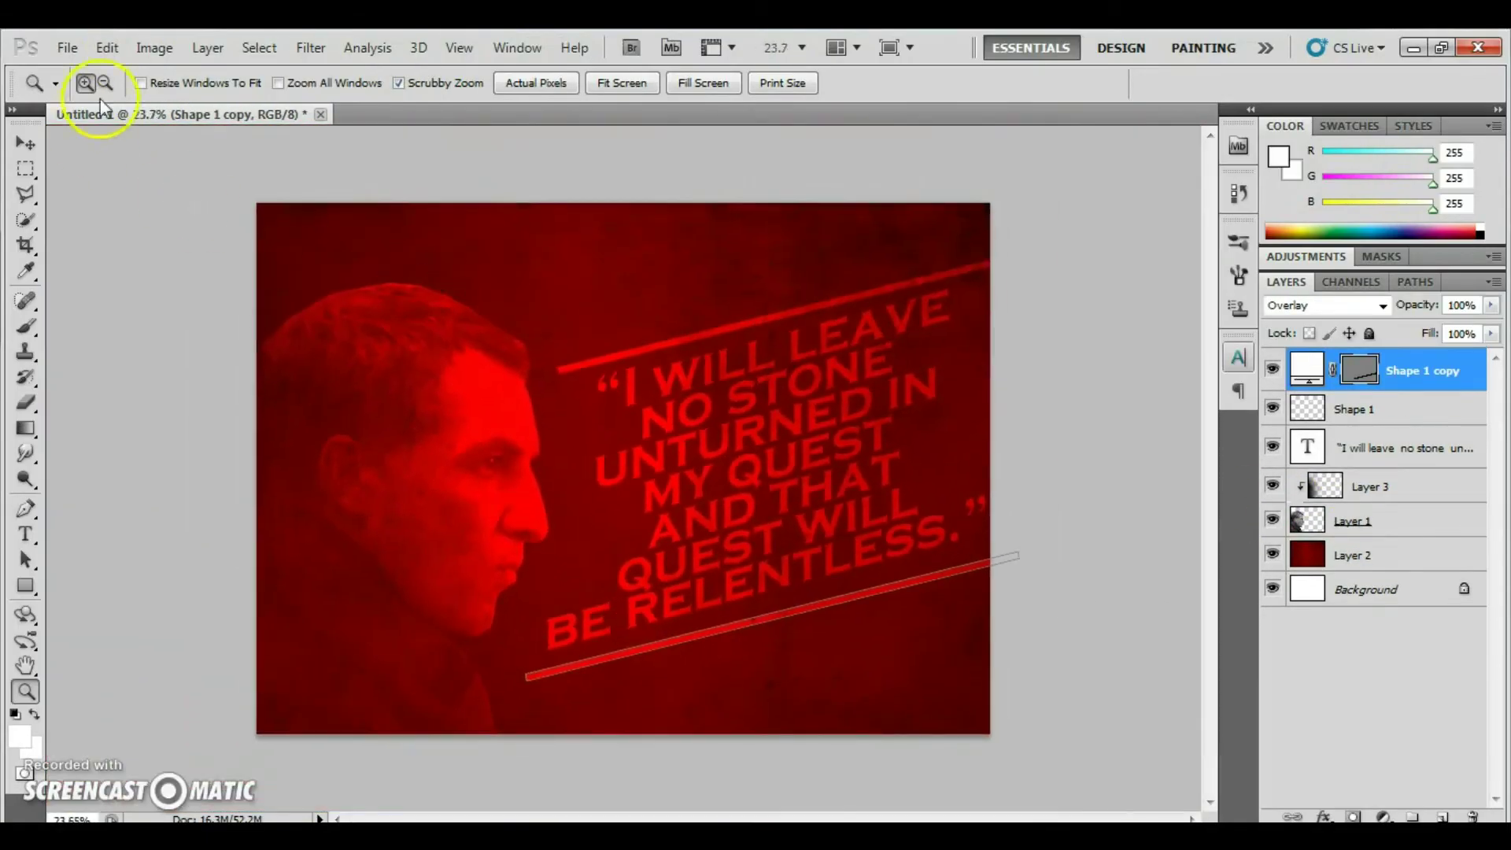
left_click(67, 48)
left_click(99, 364)
type("RYS2")
key("Return")
key("Return")
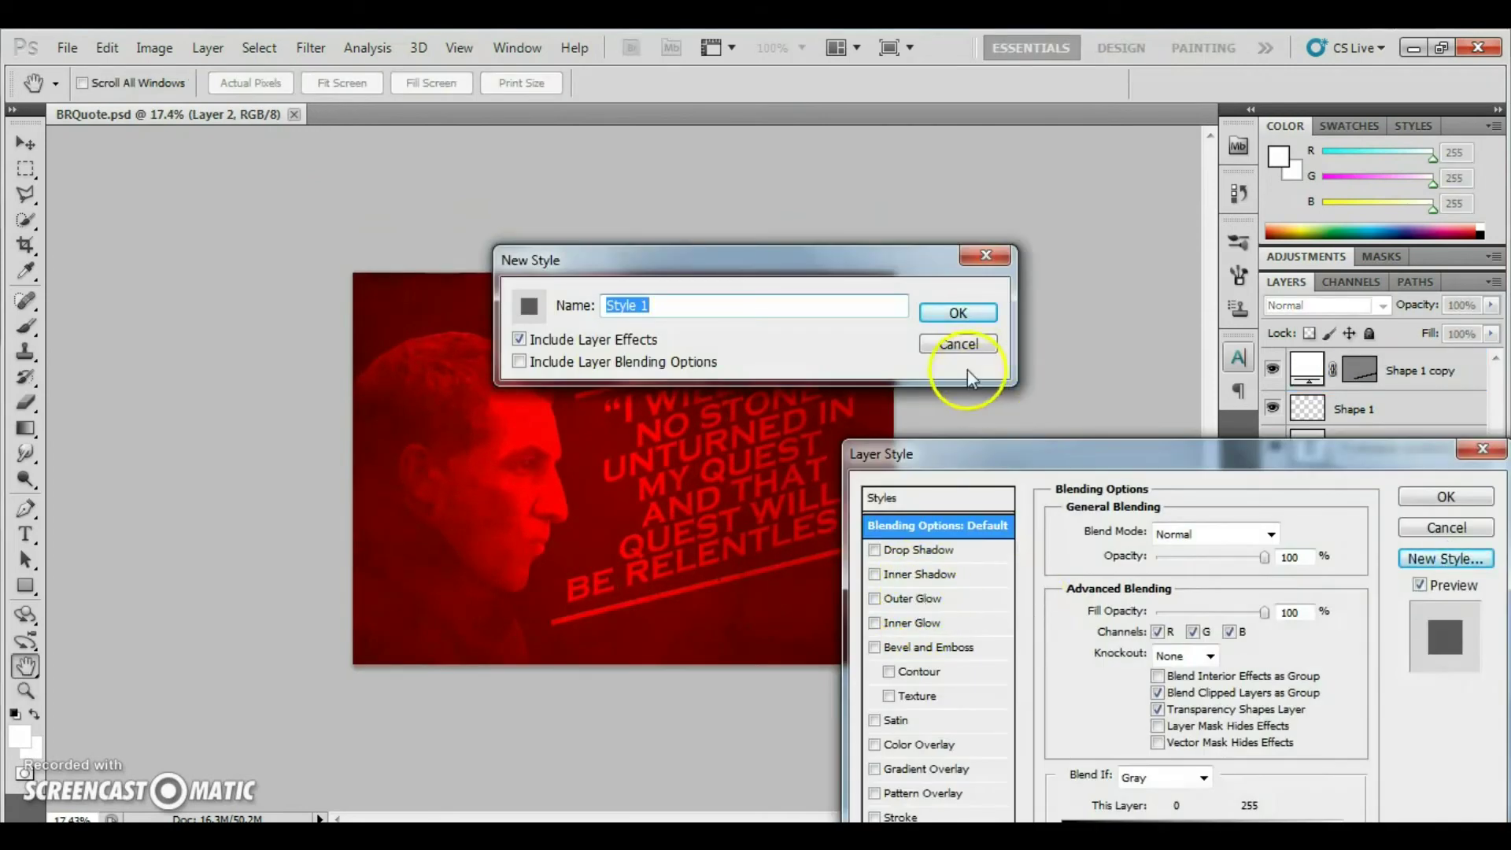
- Give Layer 2 a black Normal-mode Inner Glow with size 250 px and choke 88%
left_click(957, 344)
left_click(885, 623)
left_click(1180, 607)
left_click(1039, 688)
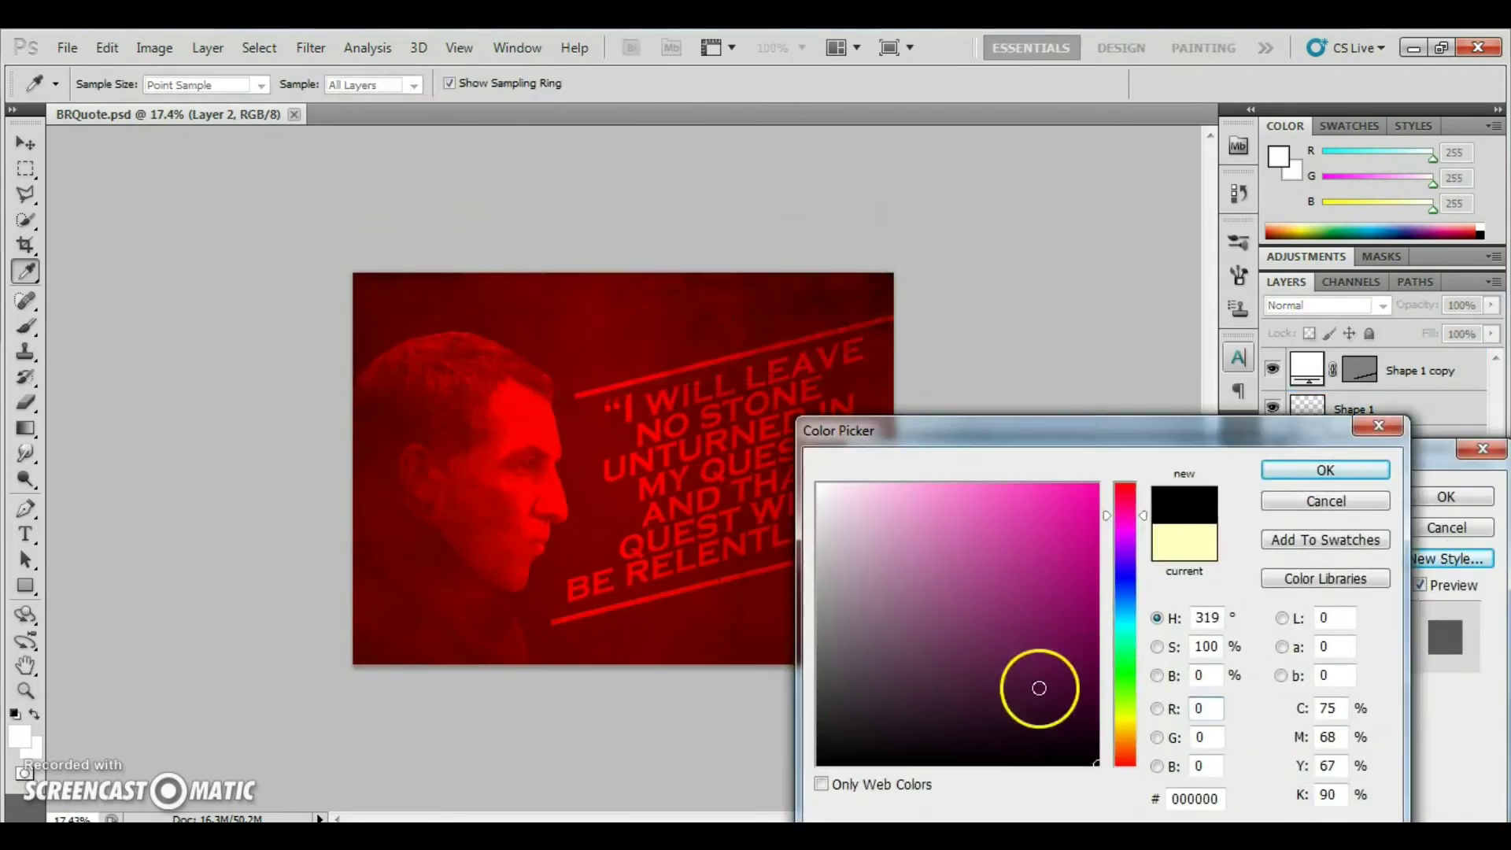
left_click(1325, 470)
left_click(1194, 534)
left_click(1157, 39)
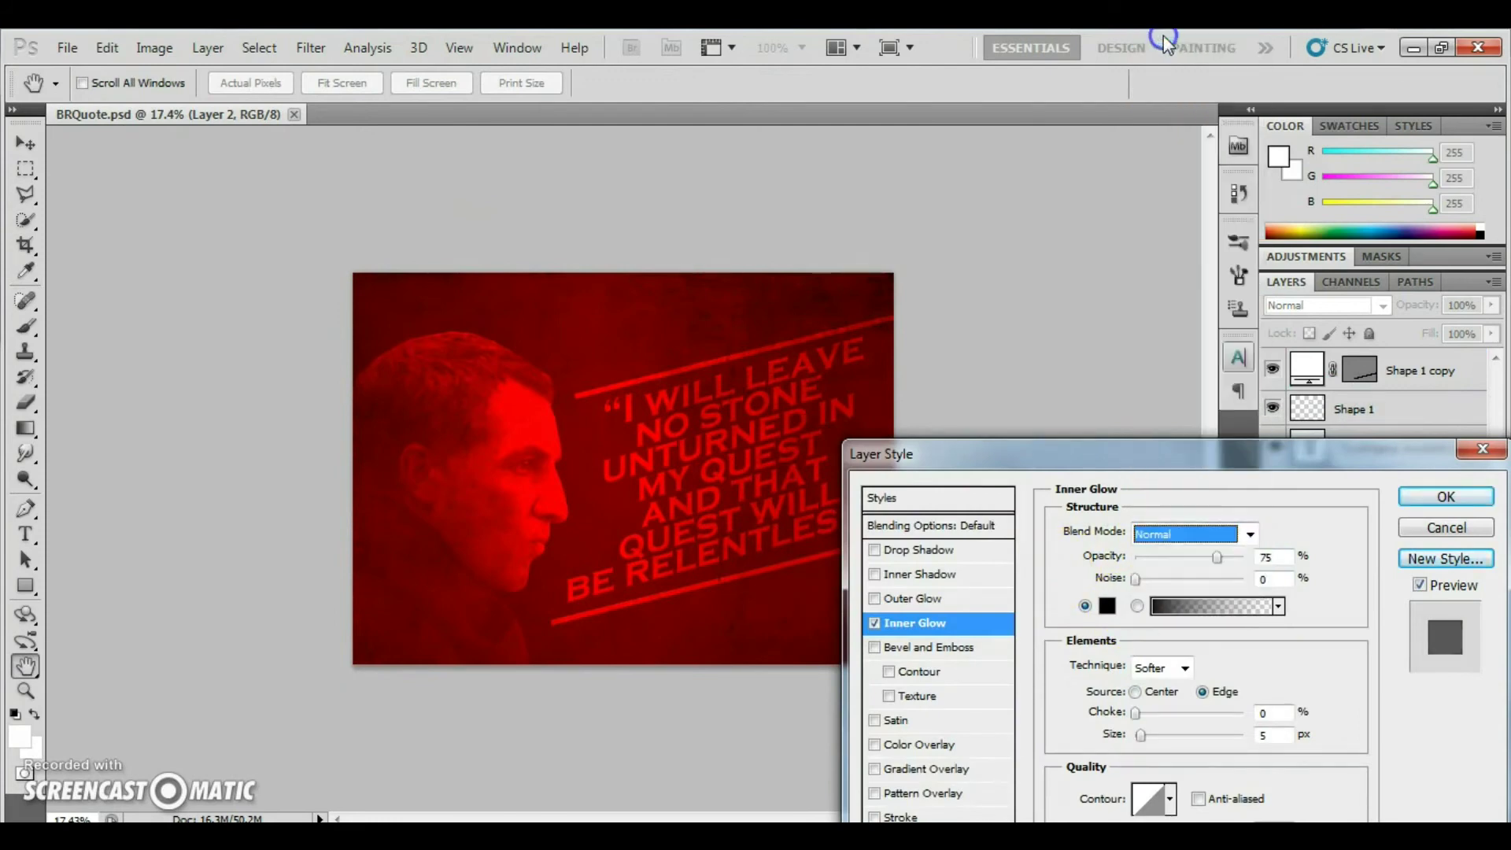
left_click_drag(1185, 732, 1245, 733)
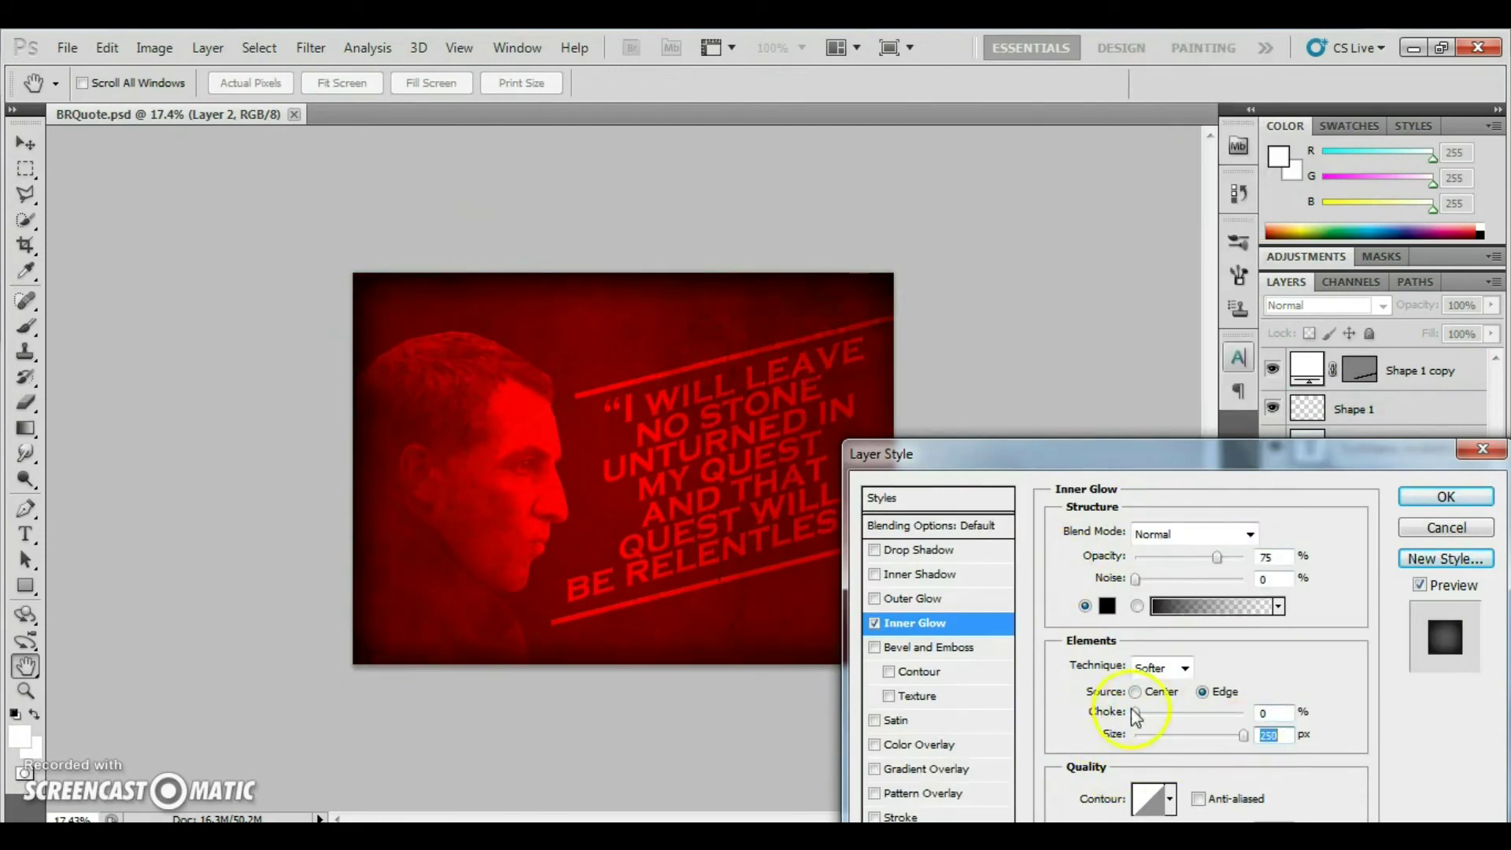
left_click_drag(1134, 713, 1229, 713)
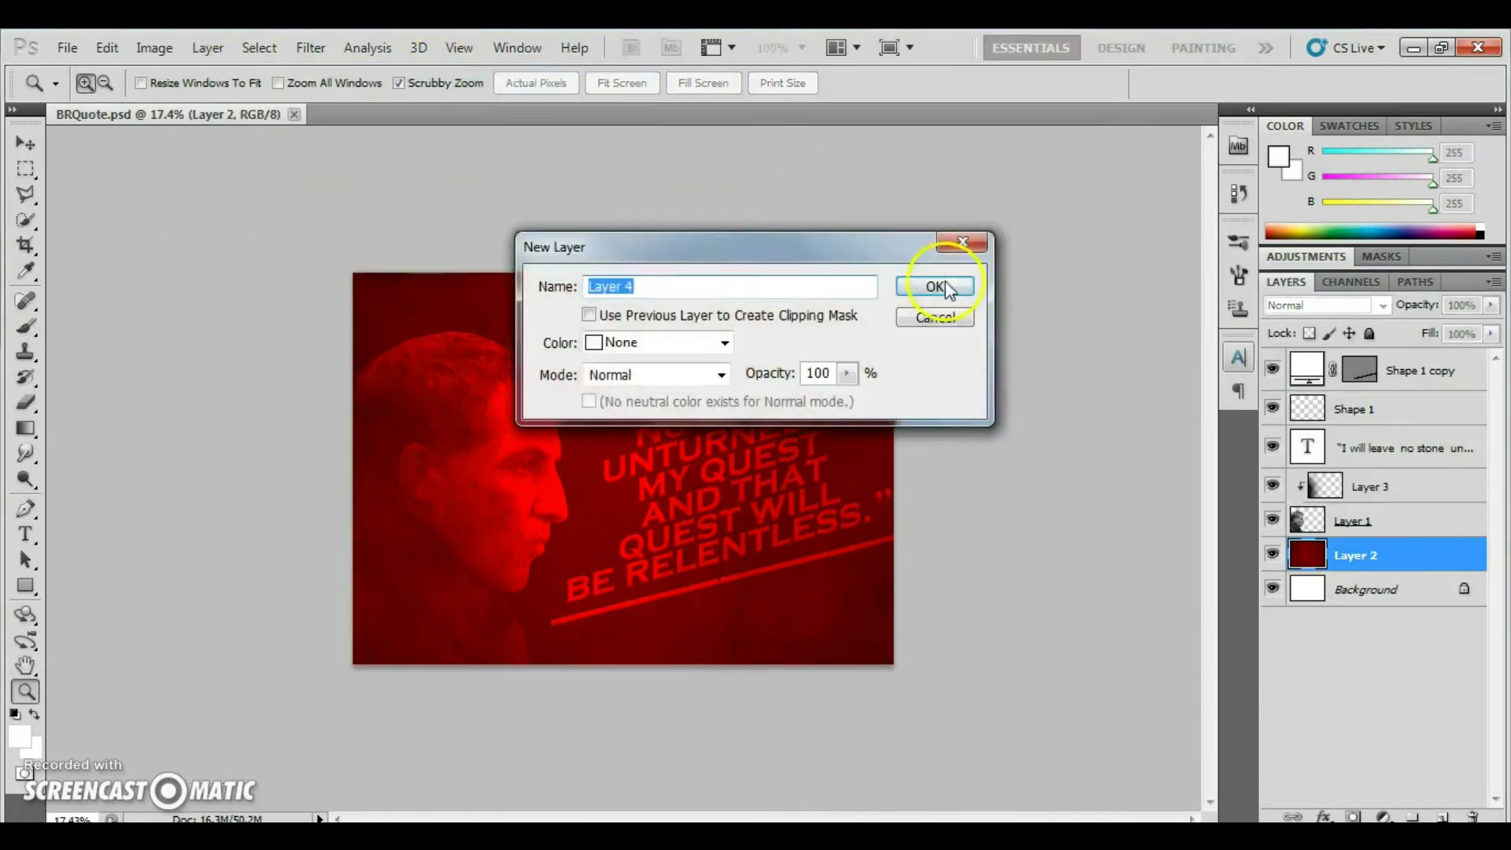
- Create Layer 4 and select the whole canvas with the Rectangular Marquee
left_click(931, 285)
left_click(27, 319)
key("bracketleft")
key("bracketleft")
key("bracketleft")
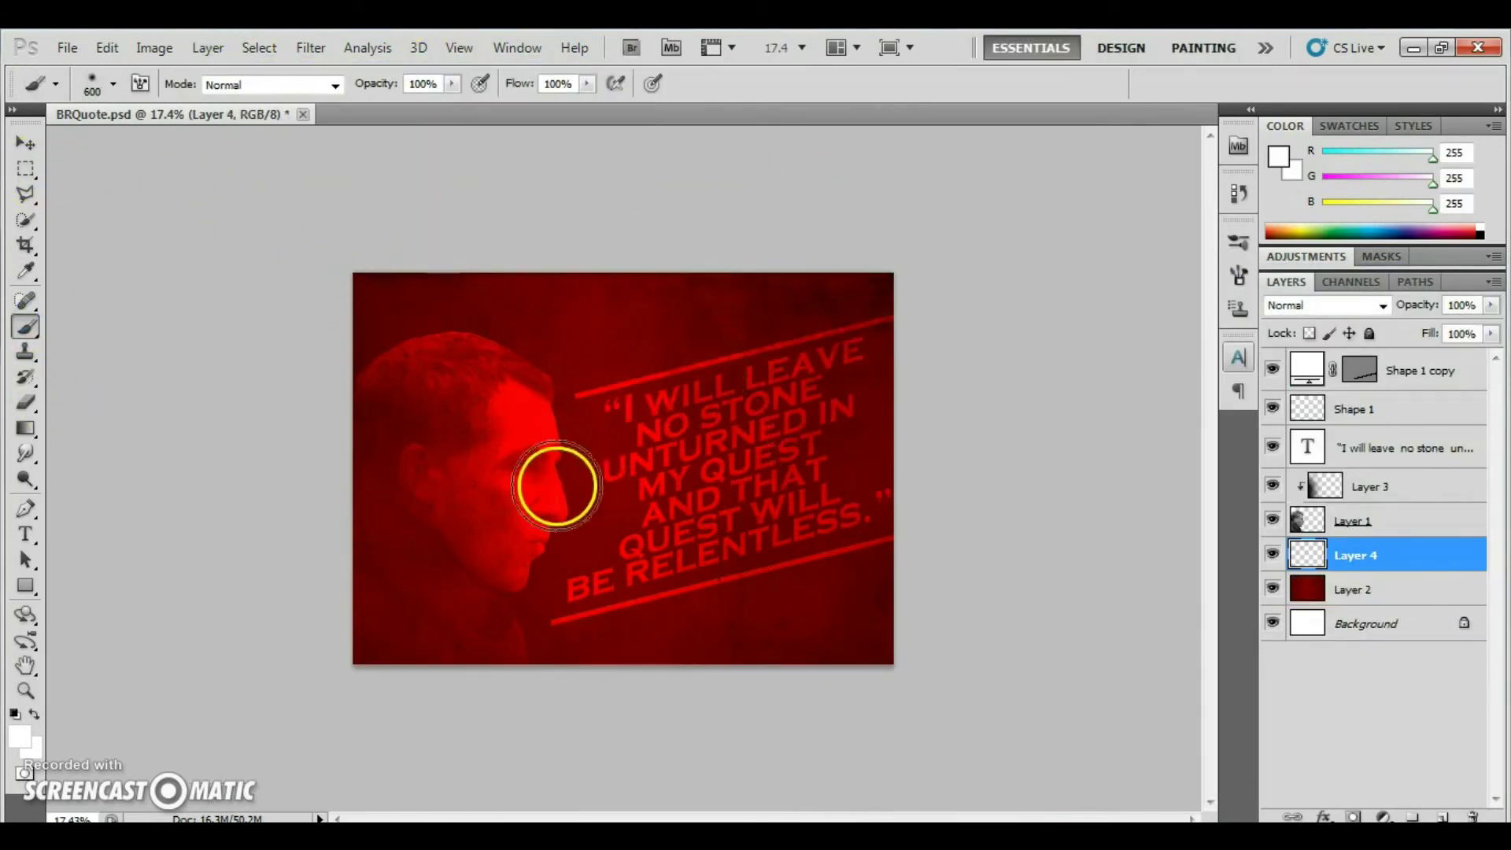
left_click(26, 168)
left_click_drag(350, 270, 917, 642)
- Set up a 5 px black Stroke on the canvas selection
right_click(888, 633)
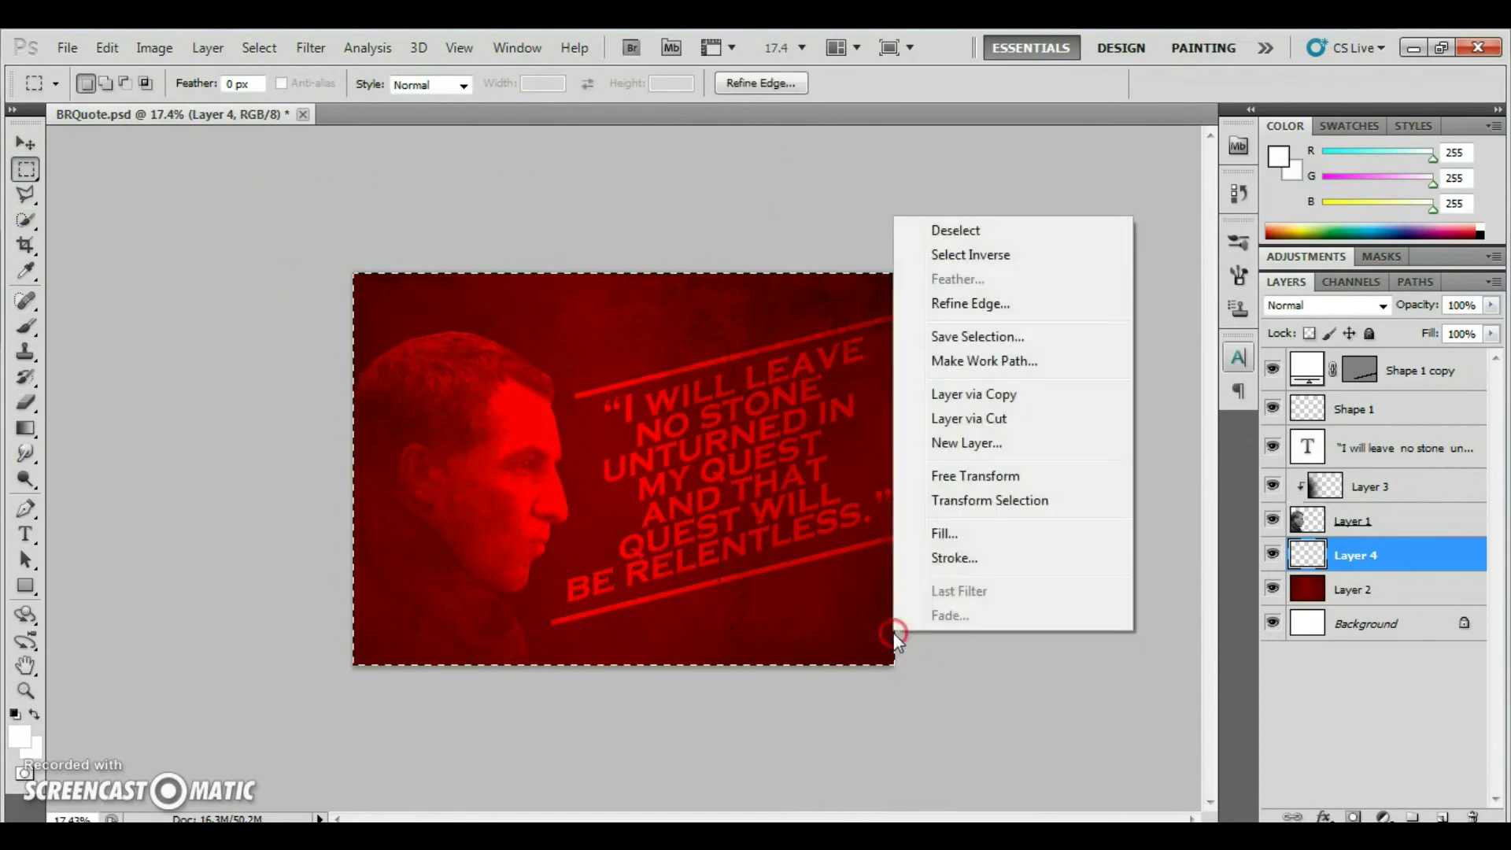
left_click(929, 573)
type("5")
left_click(675, 294)
left_click(1099, 764)
left_click(1325, 469)
left_click(877, 235)
left_click(107, 48)
- Apply the black stroke around the canvas edge from the Stroke dialog
right_click(456, 647)
left_click(496, 587)
key("Return")
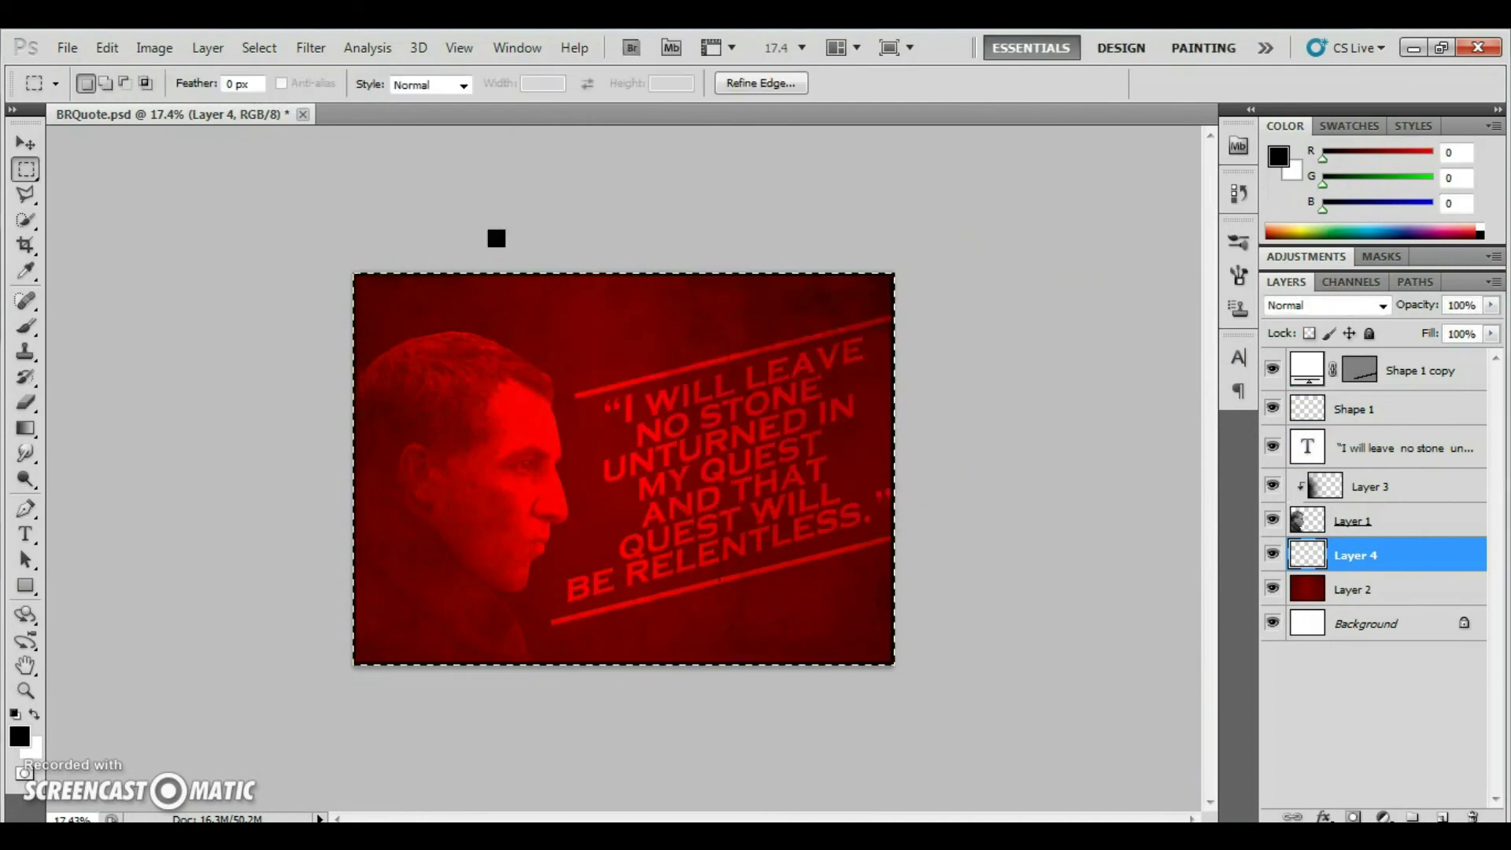
left_click(259, 47)
left_click(107, 47)
right_click(356, 396)
left_click(418, 738)
left_click(877, 236)
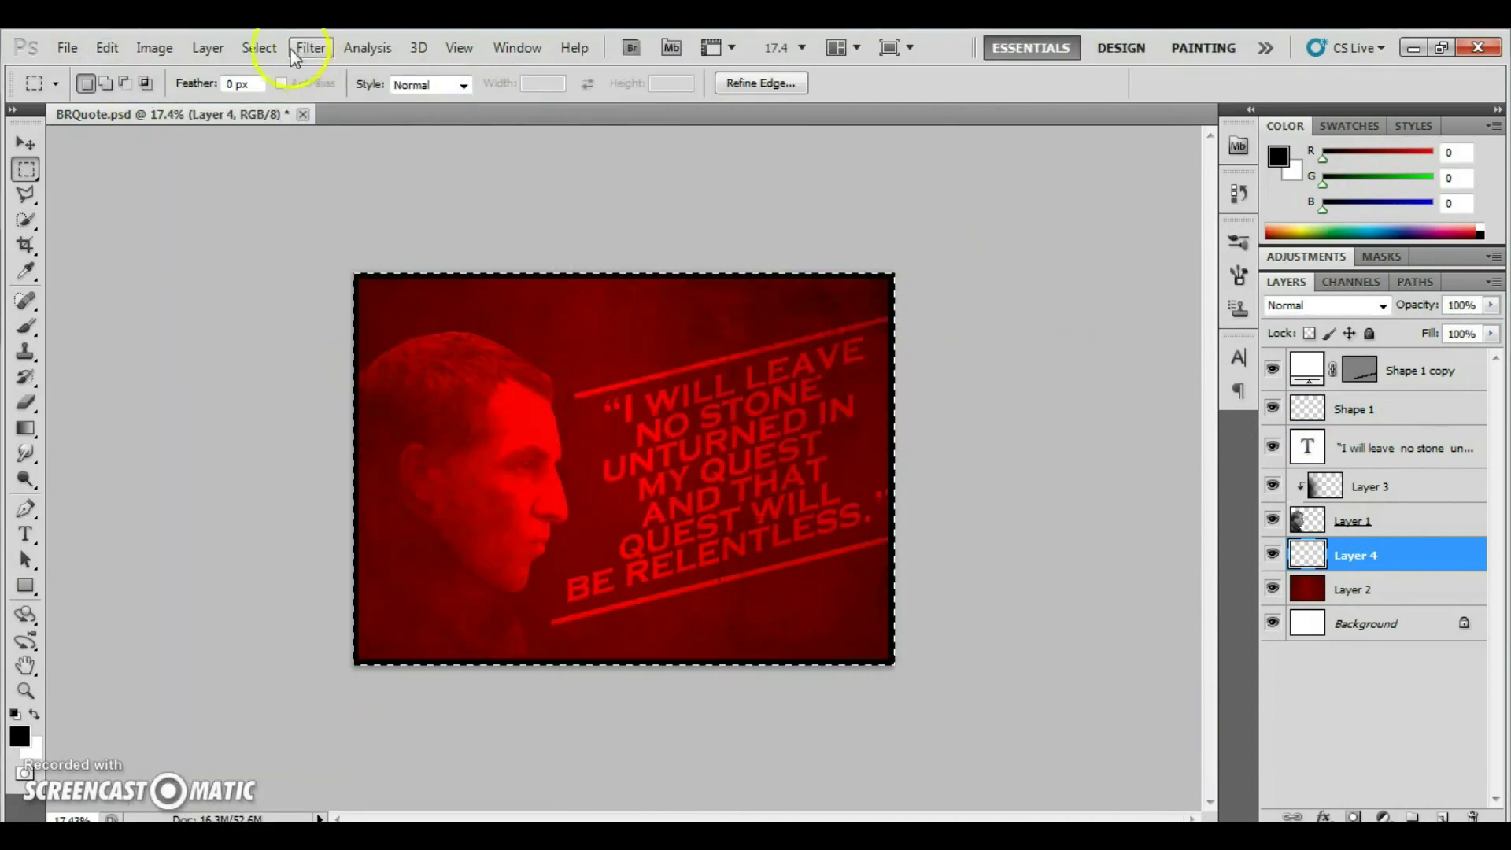
left_click(107, 47)
left_click(149, 101)
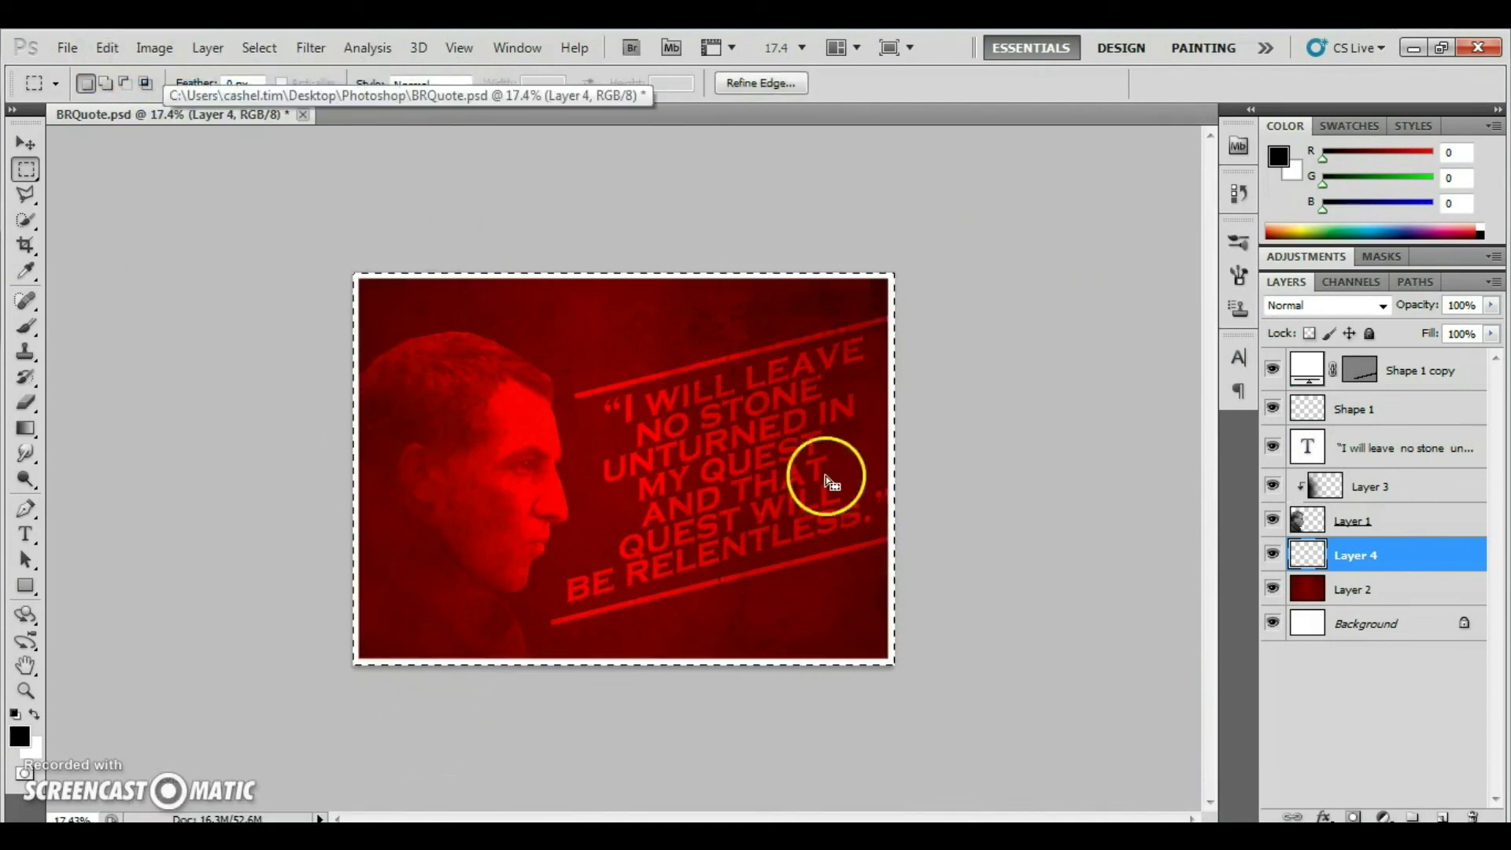
- Deselect and set the border layer's blend mode to Multiply
key("ctrl+d")
left_click(1326, 306)
left_click(1290, 111)
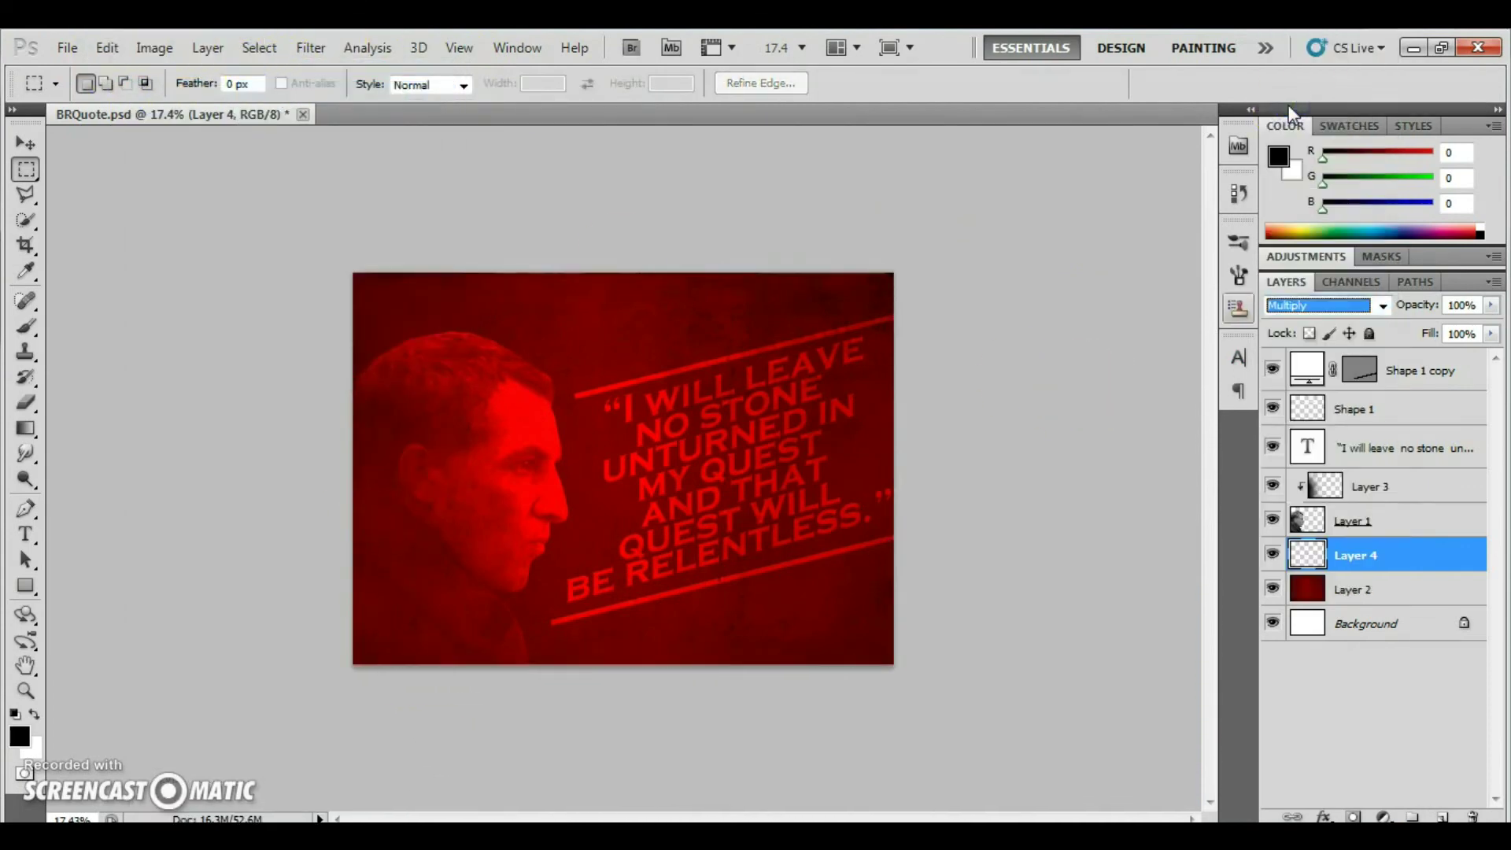